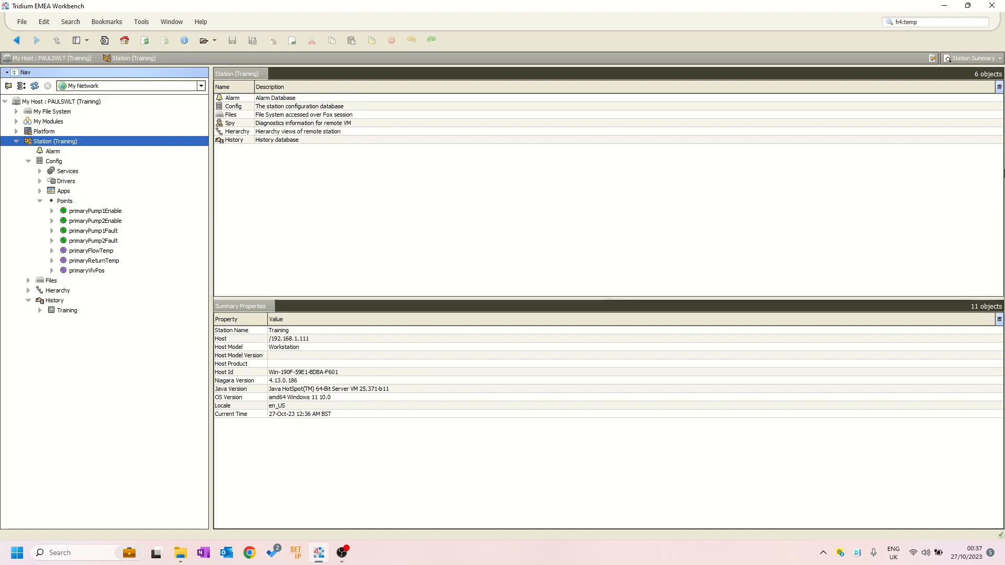
Open the primaryPump1Enable property sheet from the Points folder and load the history palette
double_click(65, 201)
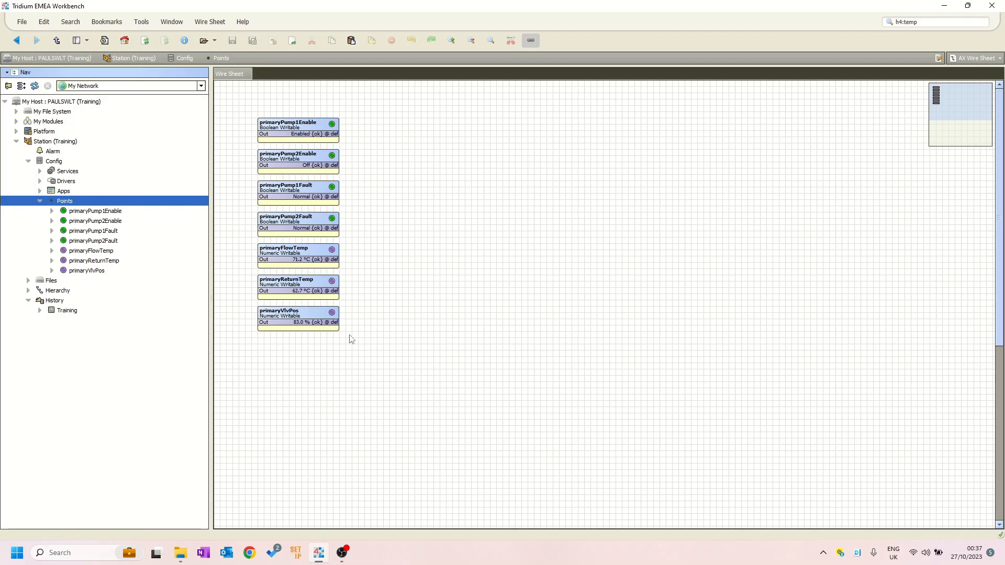
double_click(296, 131)
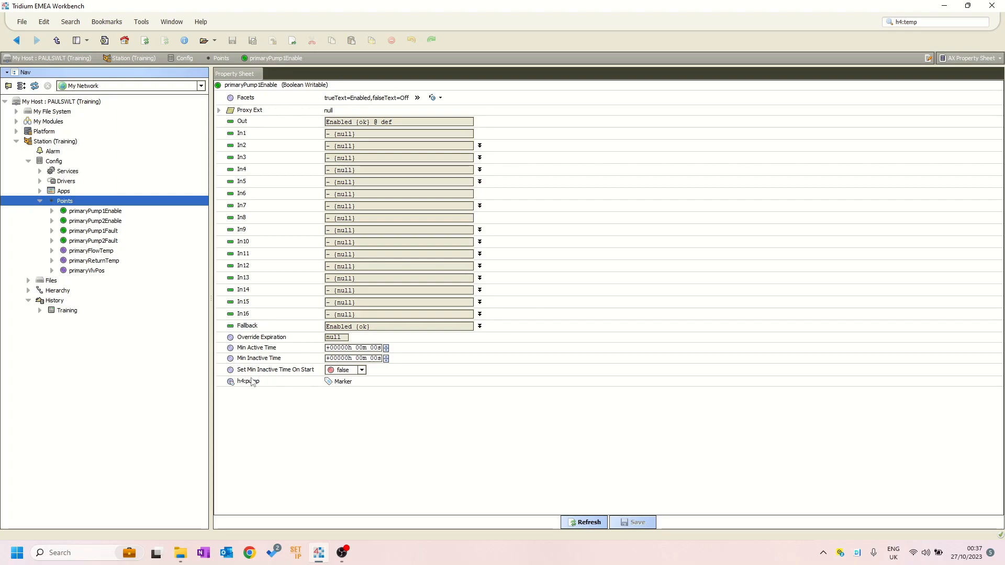
click(87, 40)
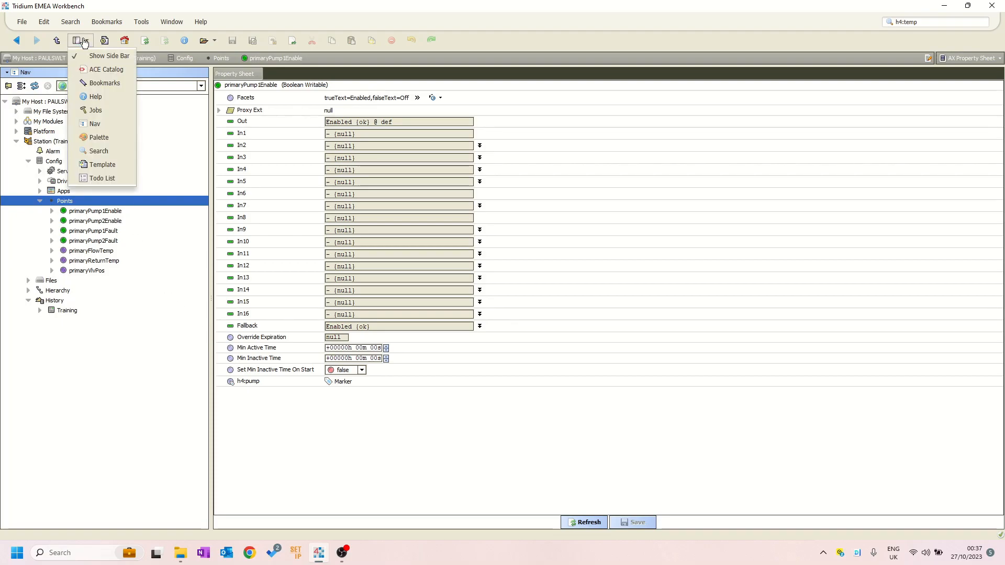
click(103, 137)
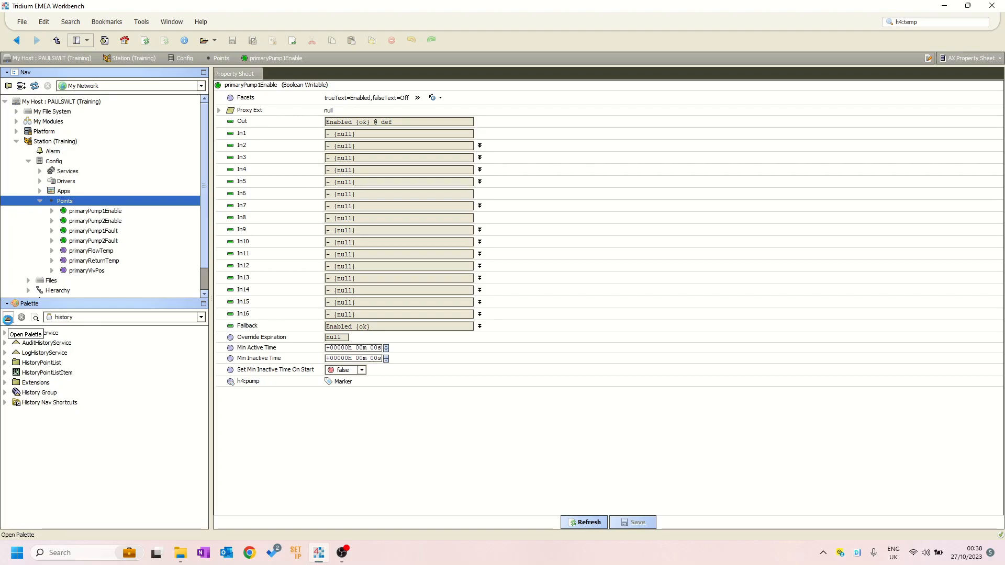
click(8, 318)
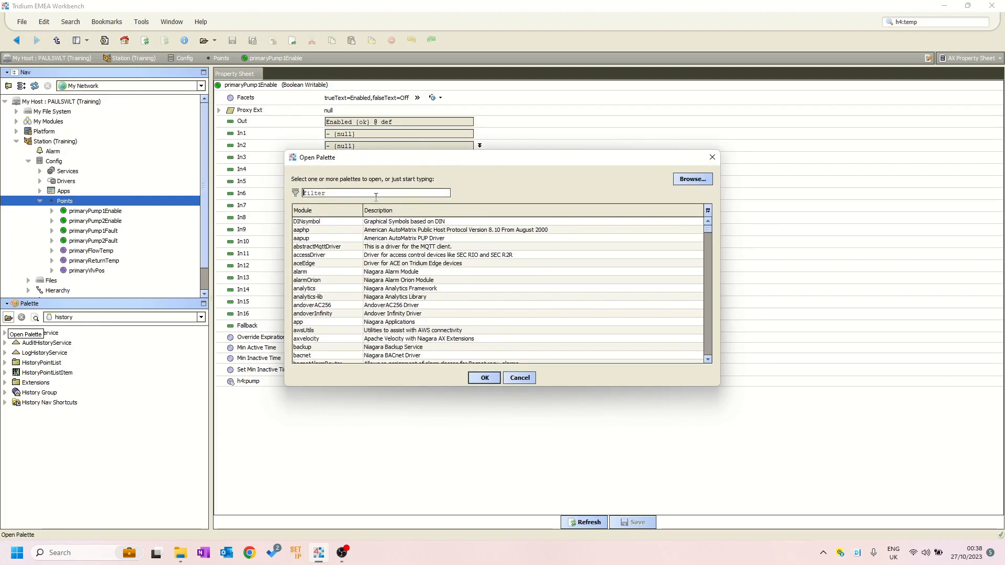
text(hist)
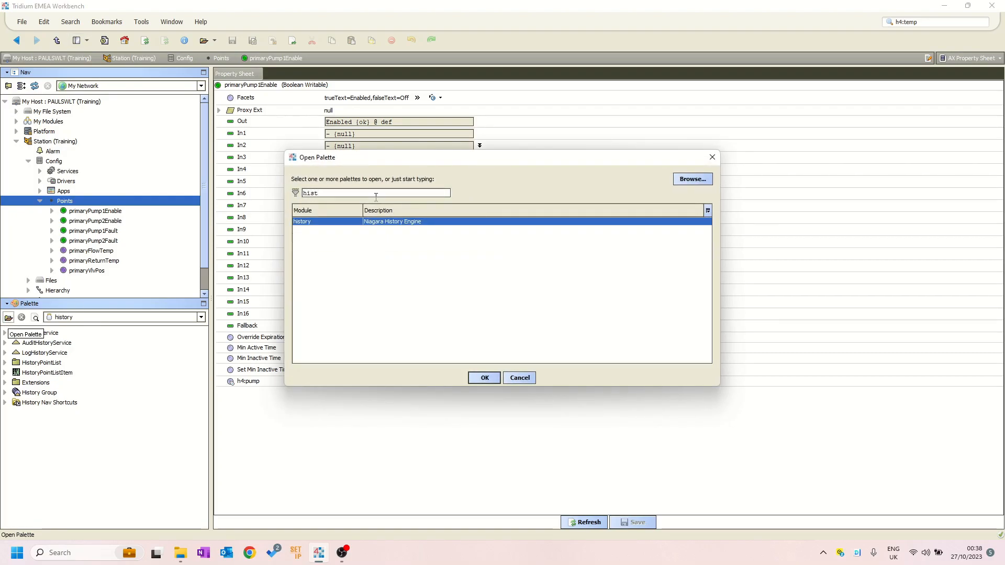
key(Return)
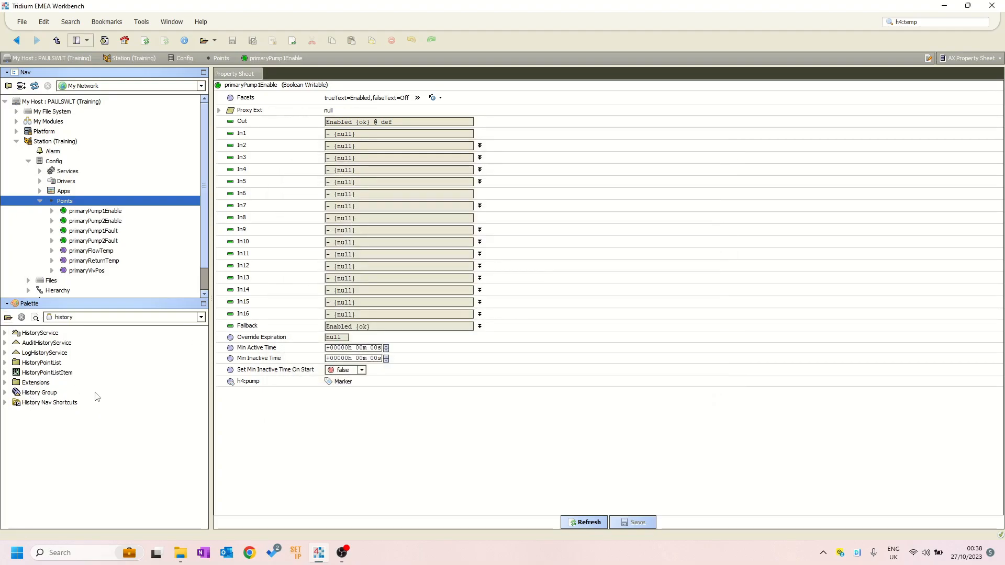
Add a BooleanCov history extension to primaryPump1Enable, keeping the default name
click(5, 383)
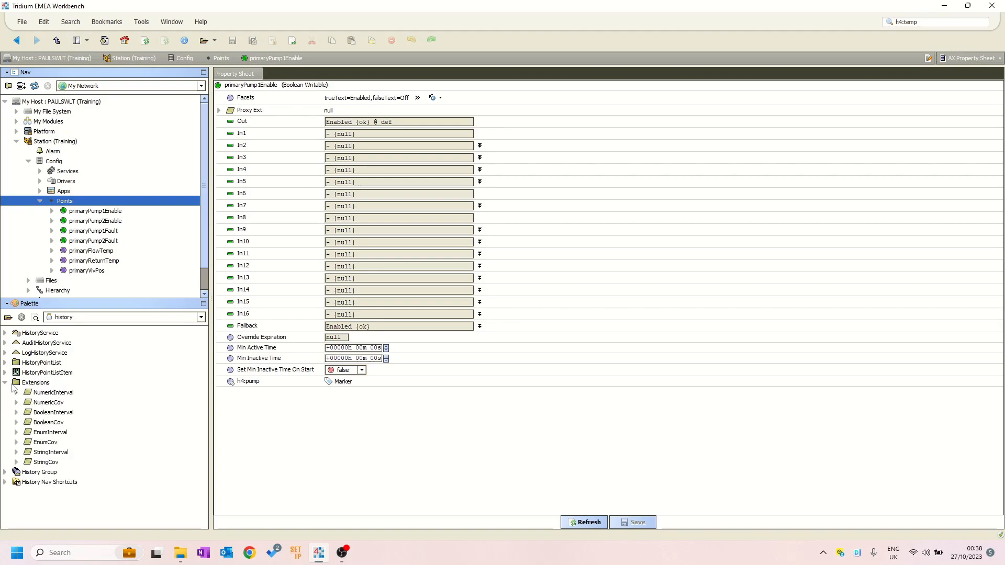
click(54, 423)
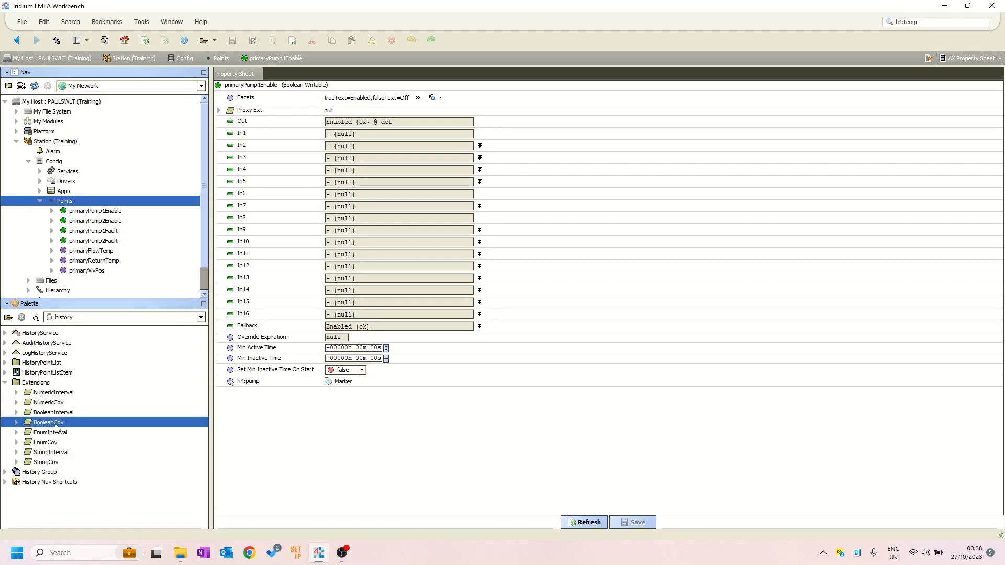
drag(48, 424, 303, 421)
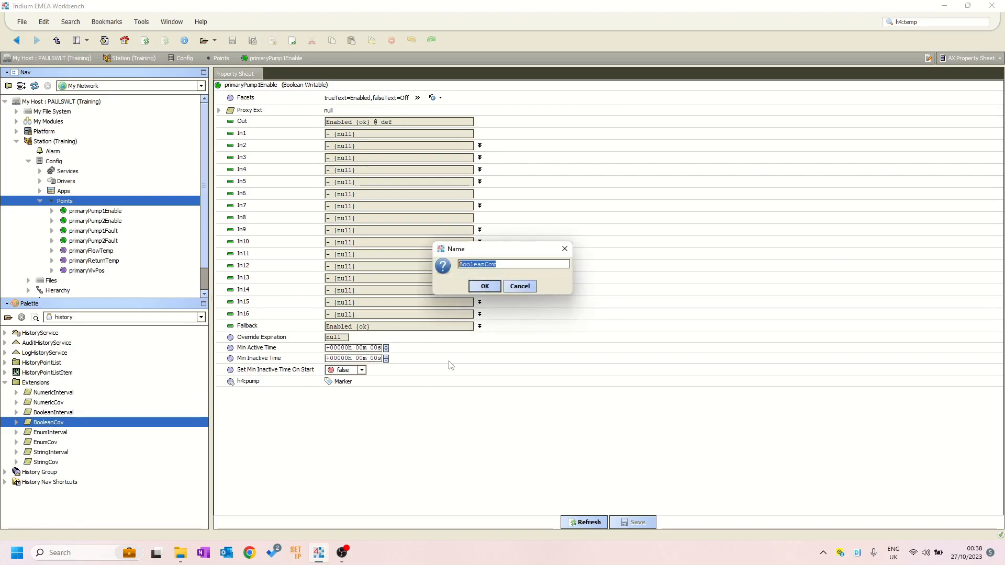
click(485, 287)
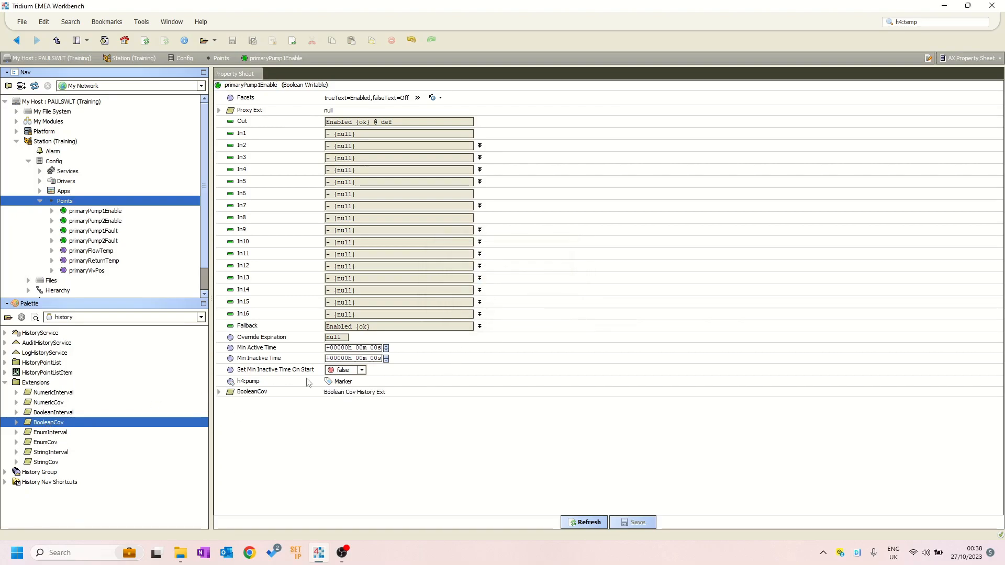
Change the BooleanCov extension's History Name to %parent.parent.name%_%parent.name%
click(220, 393)
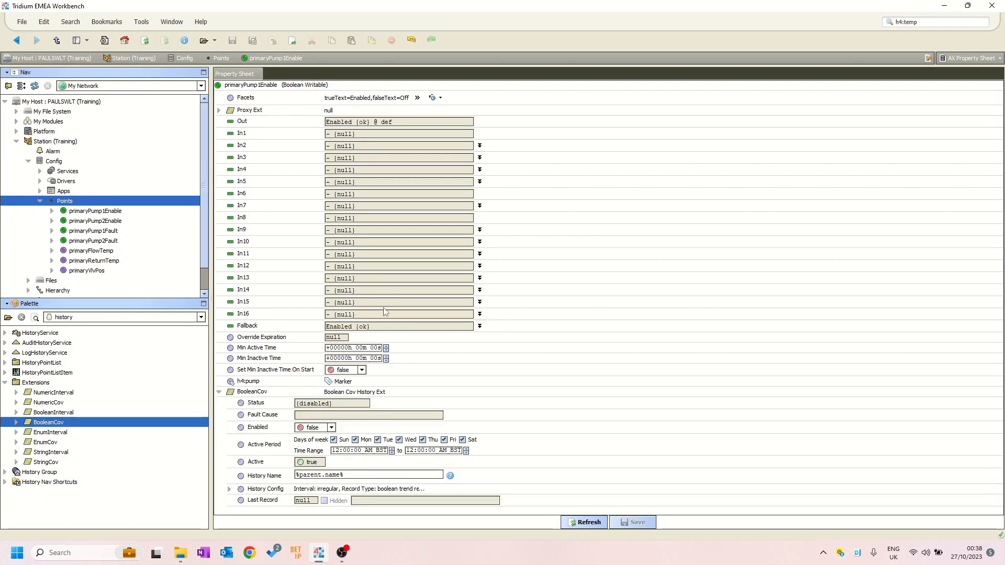
click(350, 477)
click(321, 476)
text(.parent)
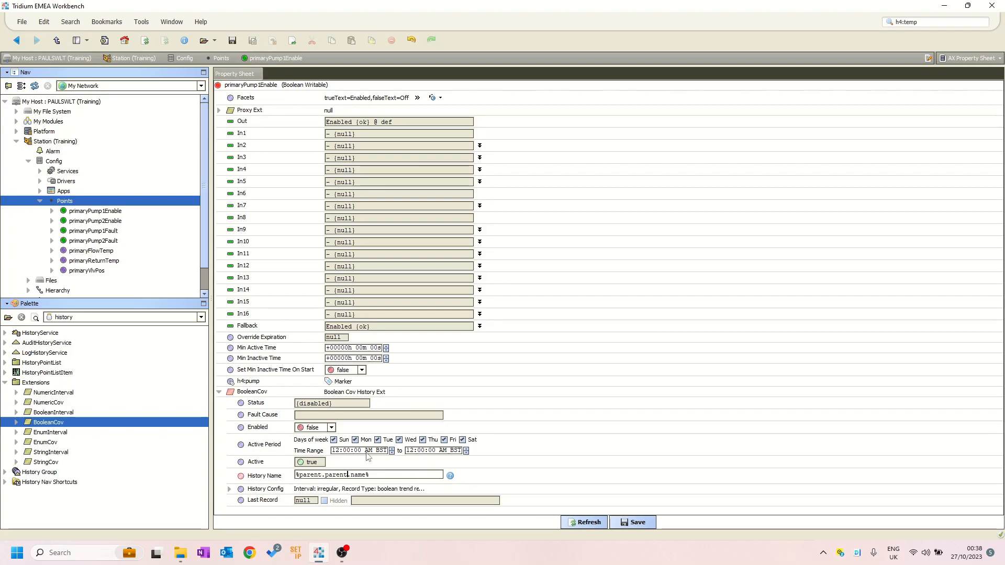
drag(326, 476, 382, 478)
key(ctrl+c)
click(384, 477)
text(_)
key(ctrl+v)
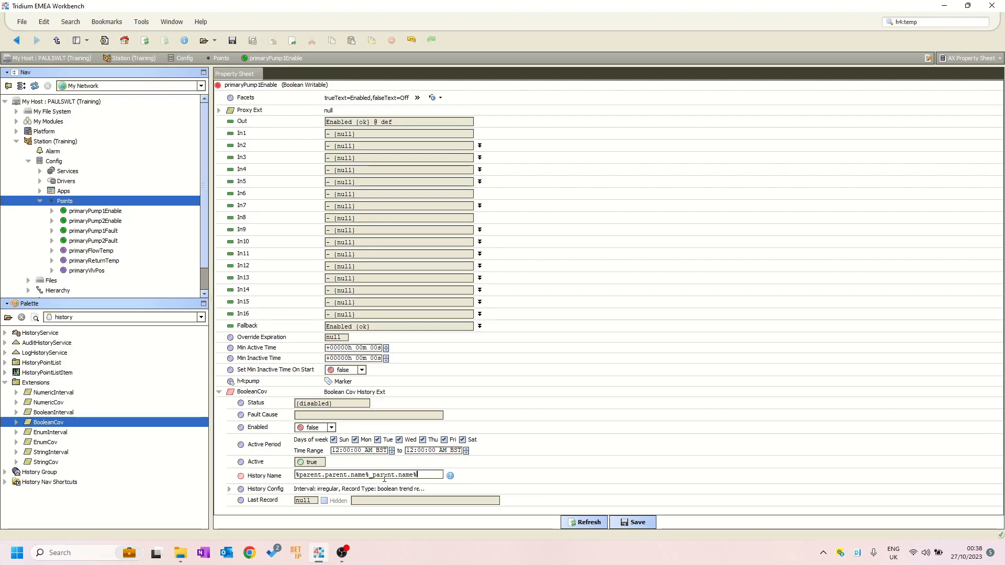
text(%)
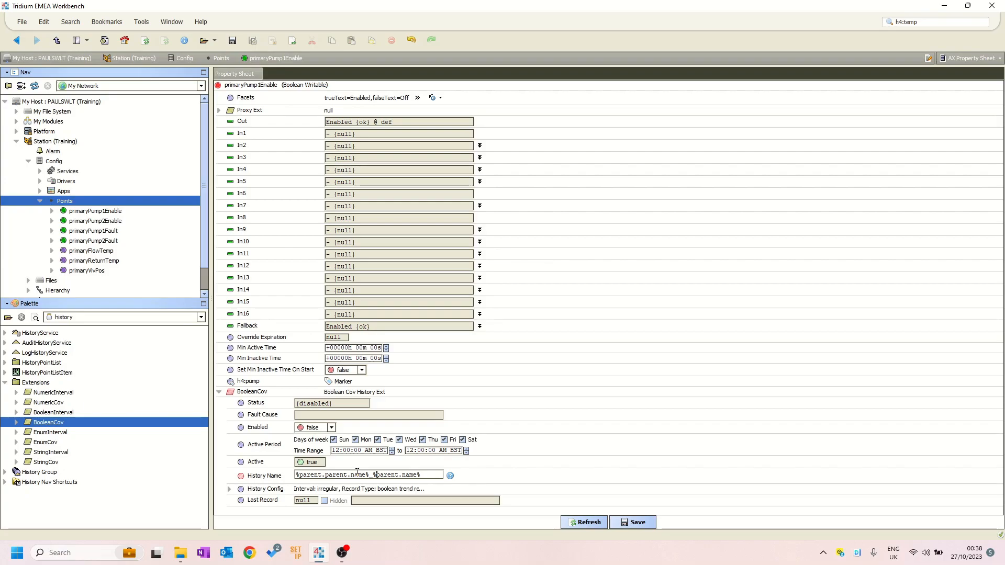
Save the BooleanCov changes while reviewing its history configuration, record capacity, status and Enabled options
click(228, 489)
scroll(231, 486, down, 3)
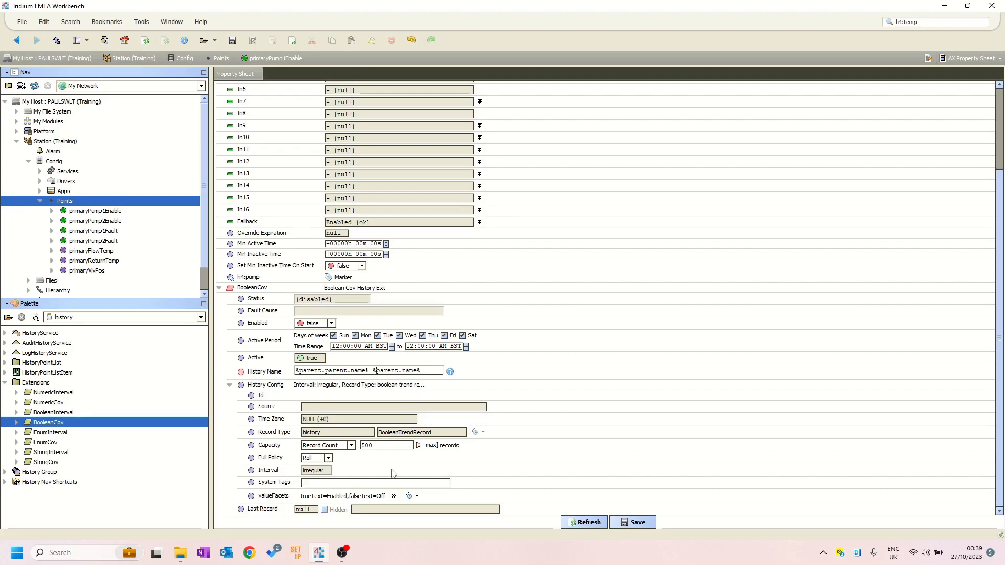
click(392, 444)
click(638, 524)
drag(335, 299, 304, 302)
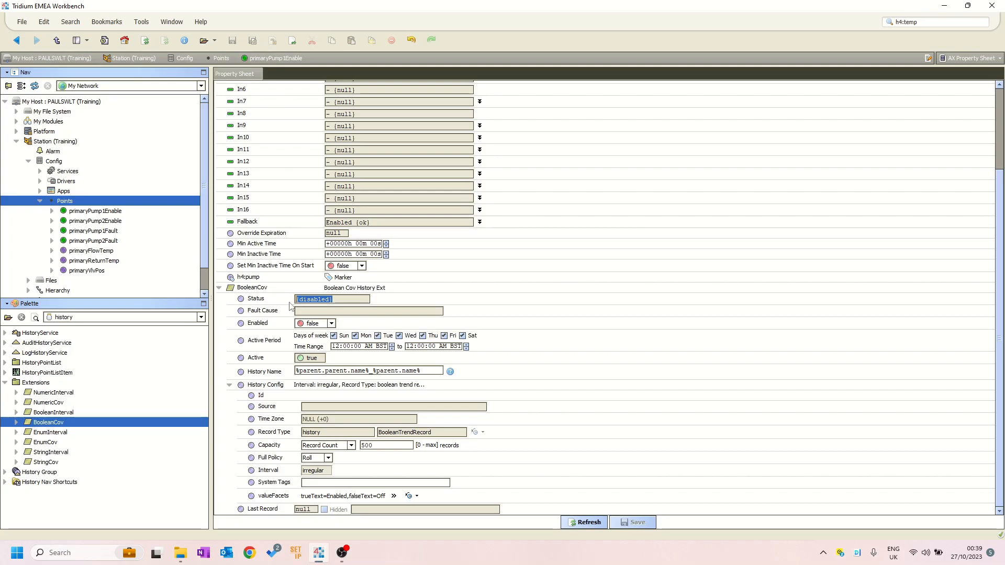
click(346, 300)
click(331, 324)
click(331, 324)
Copy the configured BooleanCov extension from primaryPump1Enable into primaryPump2Enable, keeping its name
scroll(278, 156, up, 3)
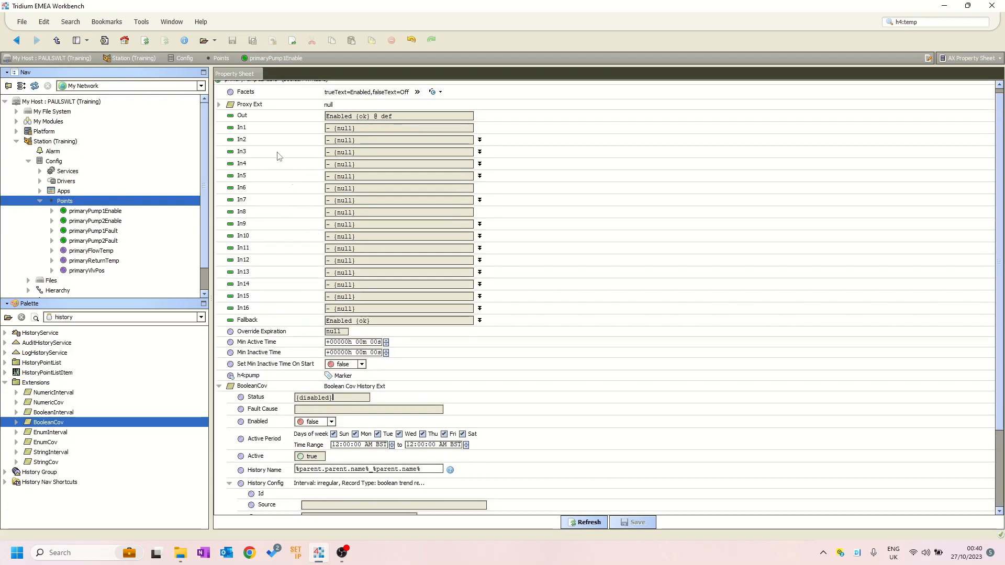
click(53, 211)
right_click(78, 232)
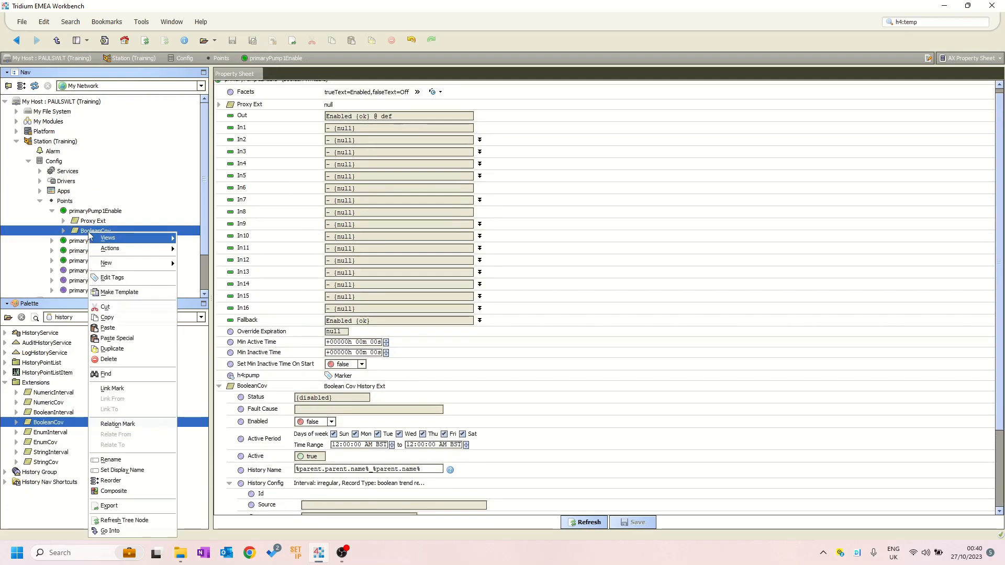
click(107, 317)
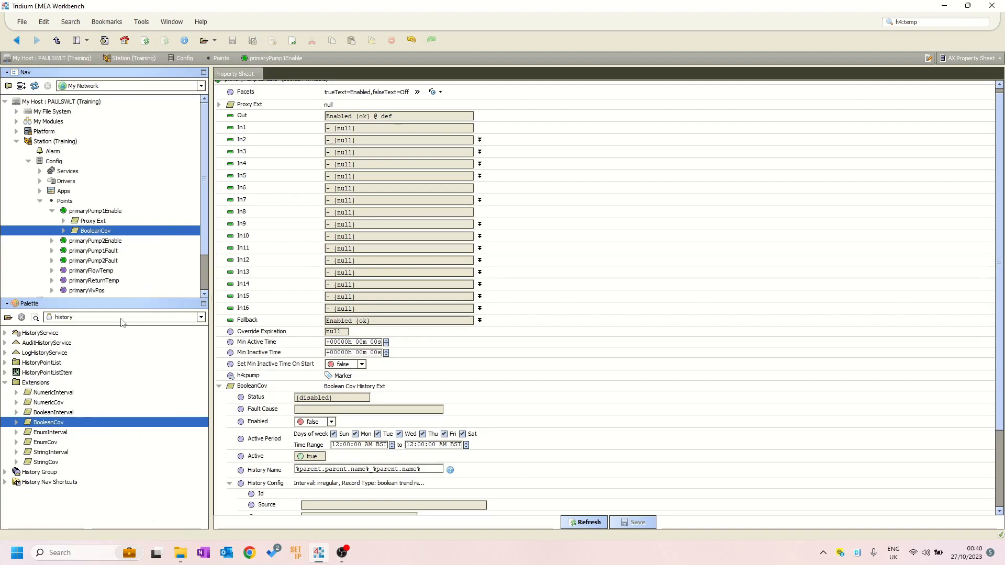
right_click(117, 242)
click(128, 334)
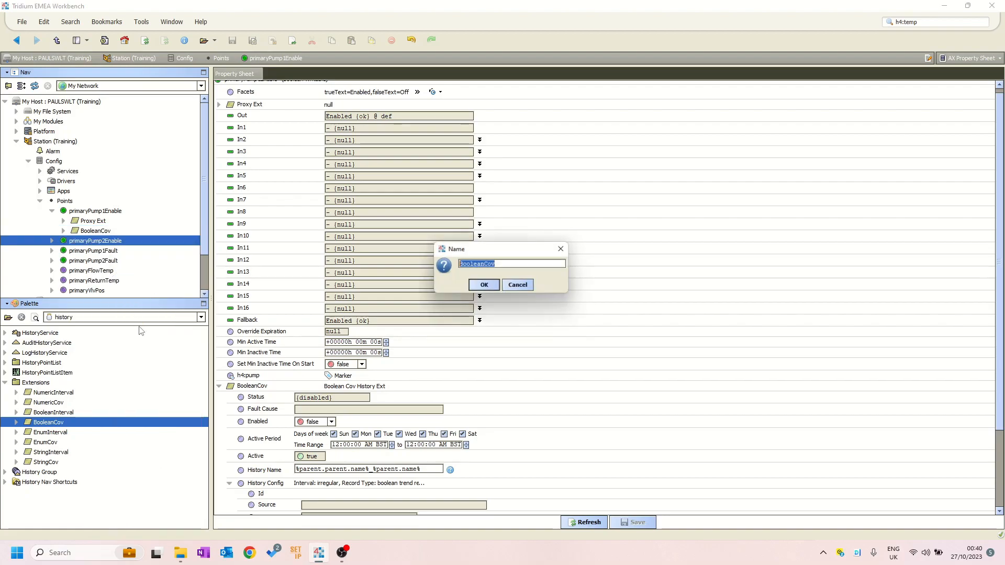
click(479, 287)
Paste the copied BooleanCov extension into primaryPump1Fault and primaryPump2Fault, keeping its name
right_click(115, 252)
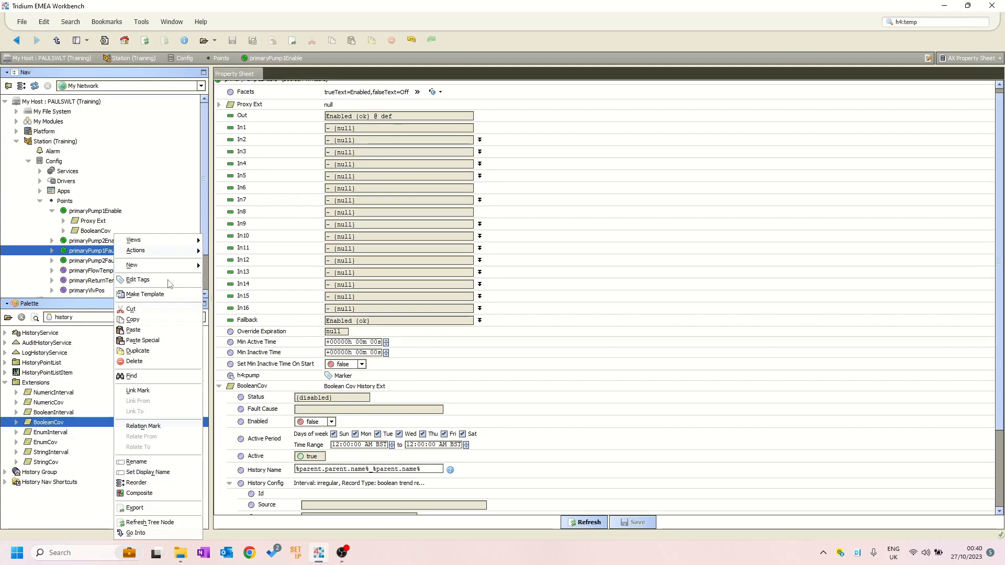
click(155, 331)
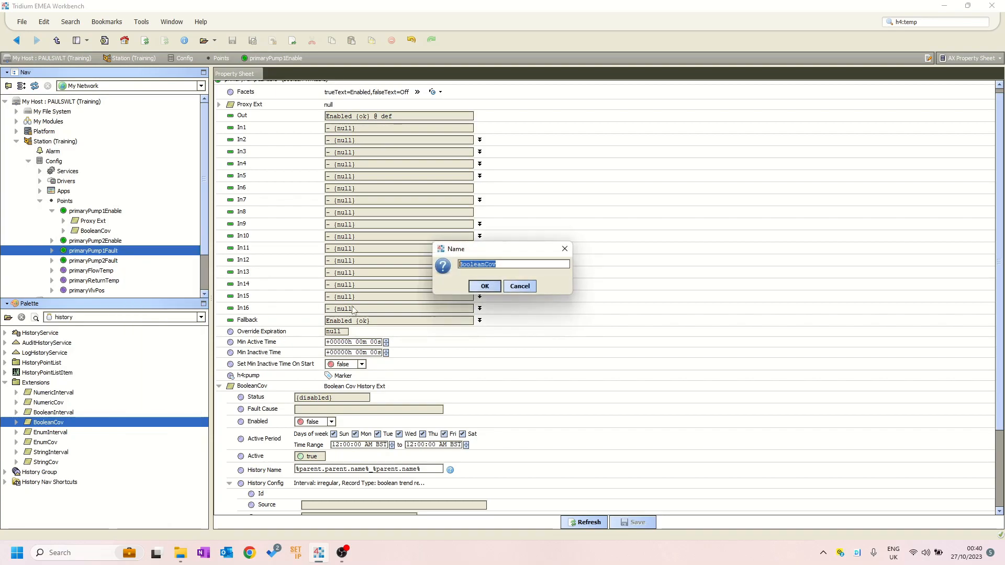
click(478, 288)
right_click(107, 261)
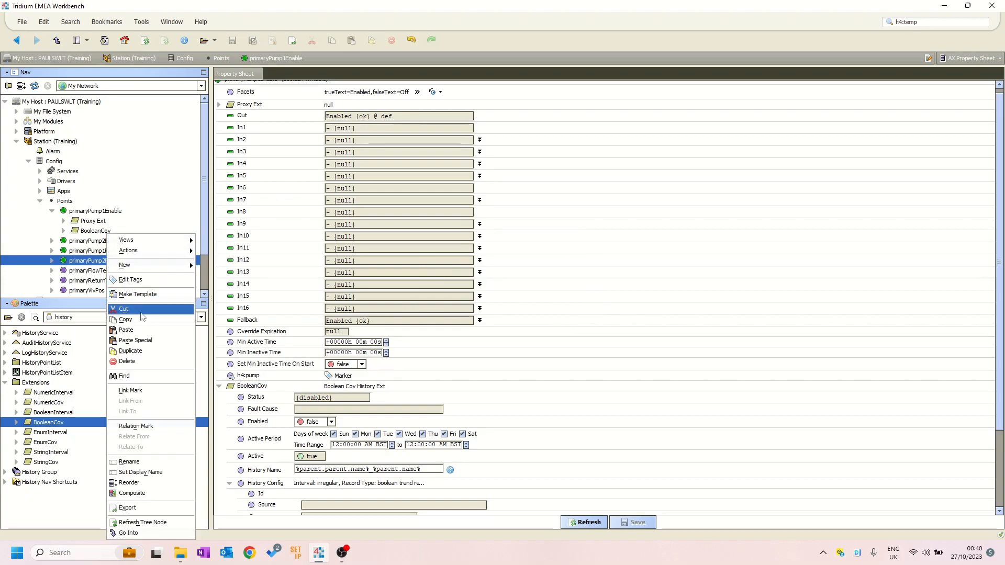
click(152, 331)
click(478, 286)
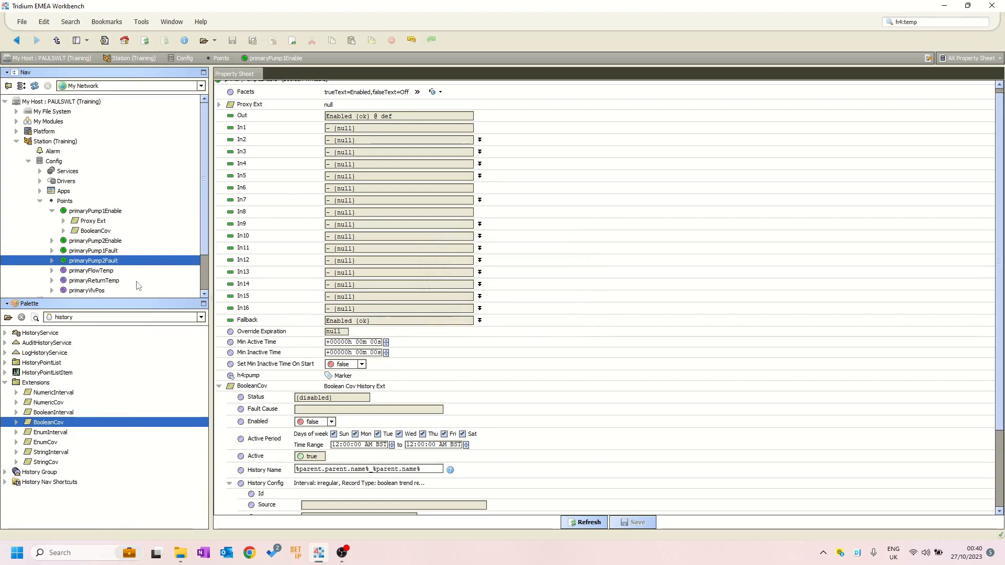
Open the primaryFlowTemp property sheet and add a NumericInterval history extension with the default name
scroll(105, 262, down, 2)
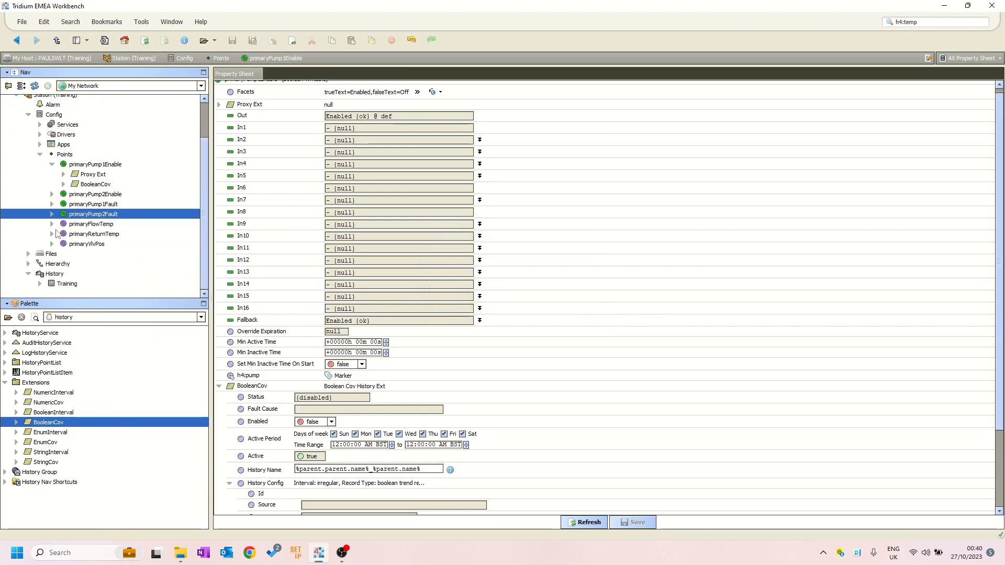
double_click(90, 225)
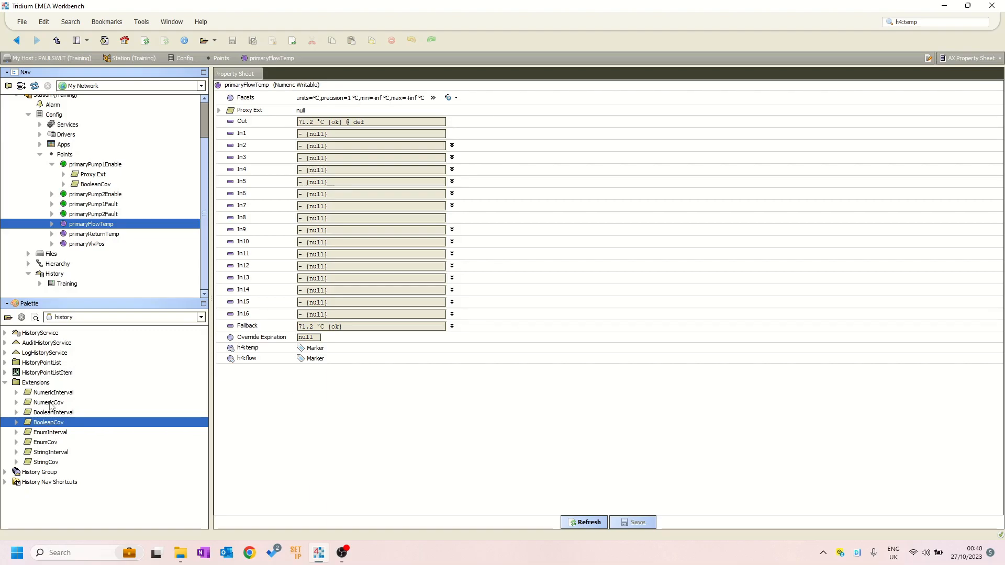
drag(53, 393, 273, 388)
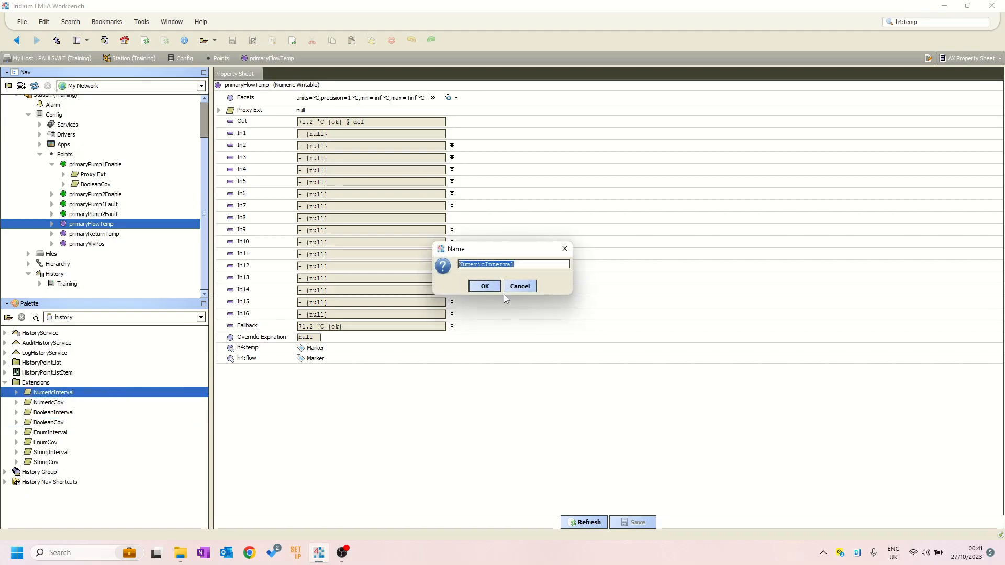
key(Return)
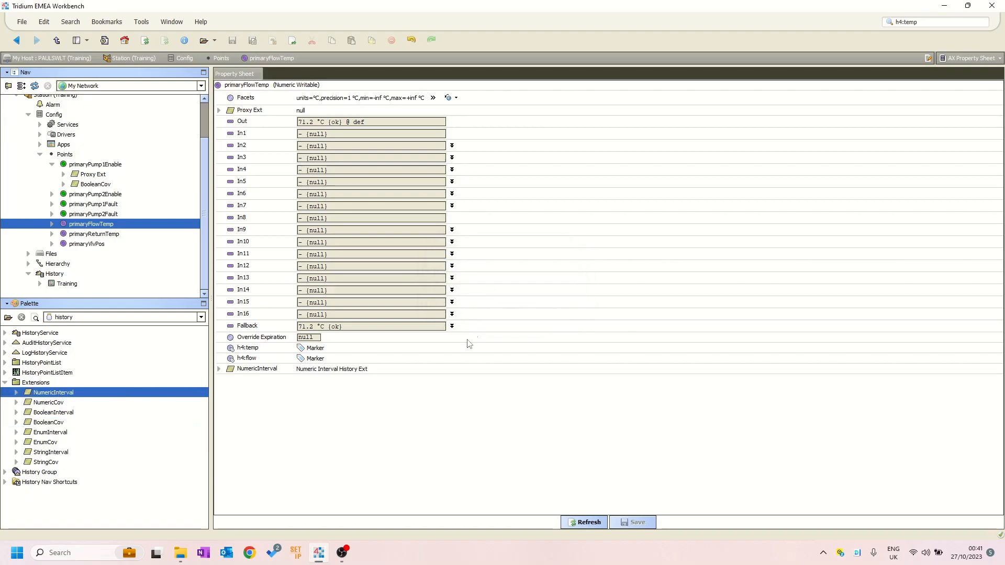
Change the NumericInterval extension's History Name to %parent.name%_%parent.parent.name%
click(219, 369)
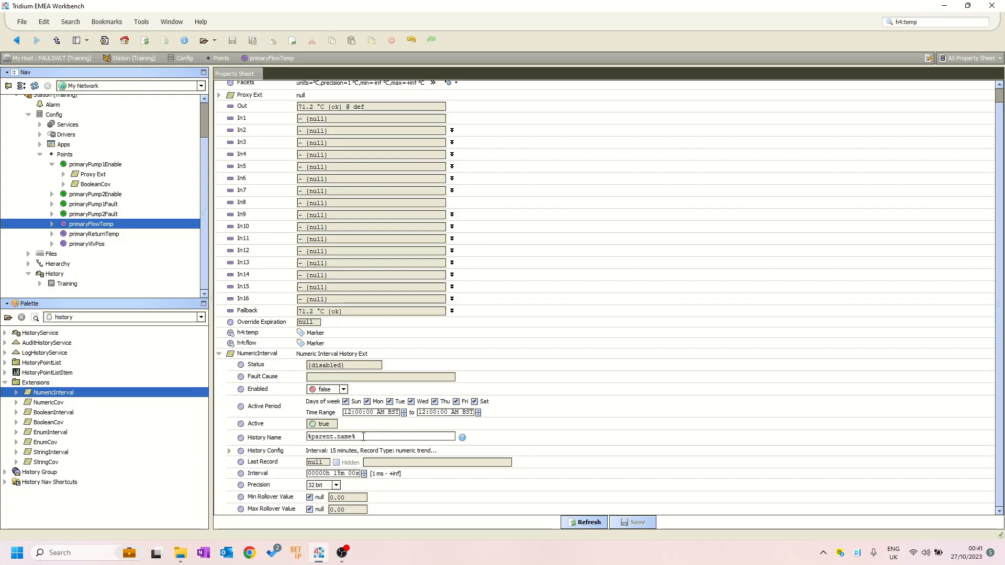
drag(363, 436, 300, 444)
key(ctrl+c)
click(379, 439)
text(_)
key(ctrl+v)
text(parent.)
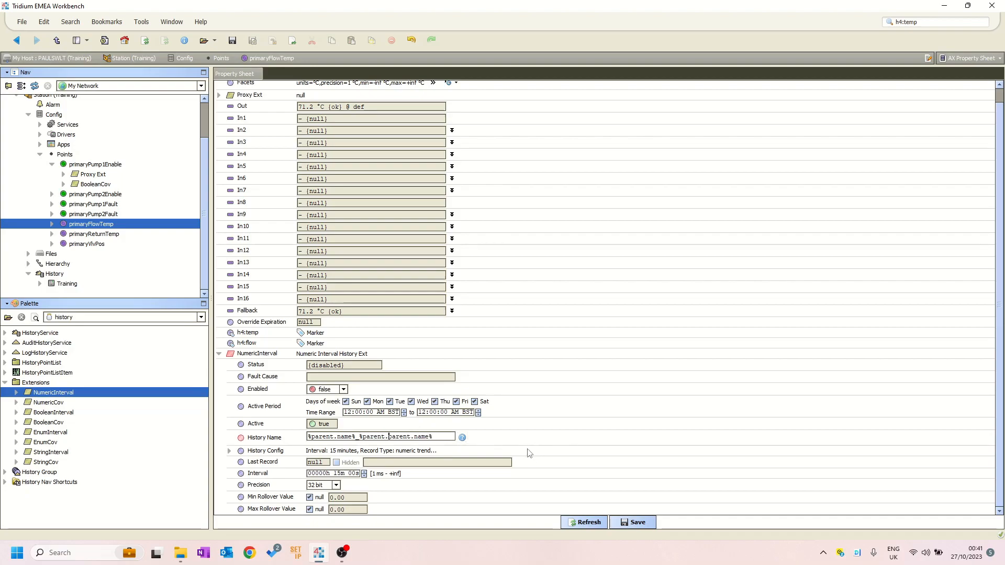
Try a 20-minute NumericInterval interval, return it to 15 minutes and save the extension
click(228, 452)
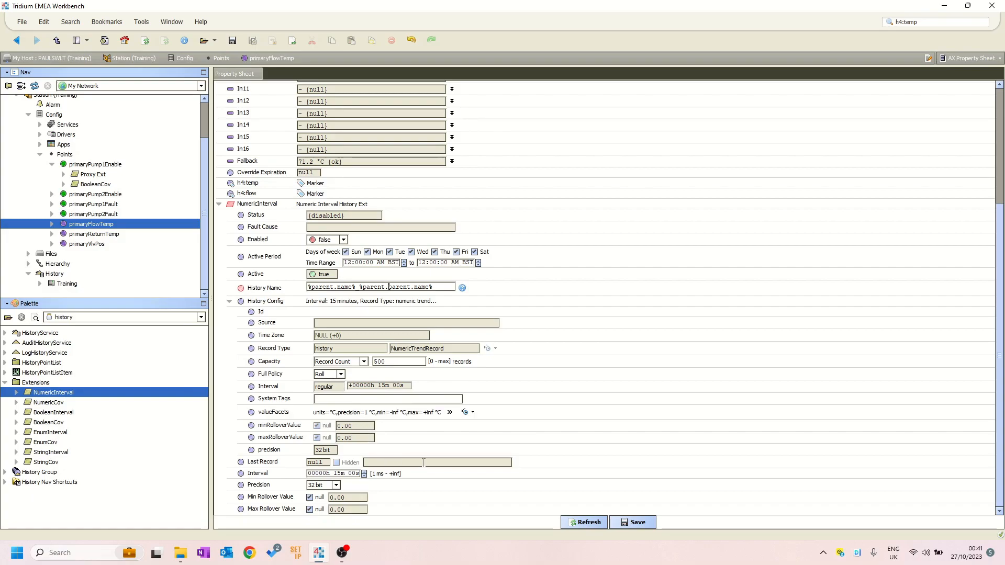
click(343, 474)
click(339, 475)
text(20)
click(635, 523)
text(15)
click(638, 523)
click(229, 301)
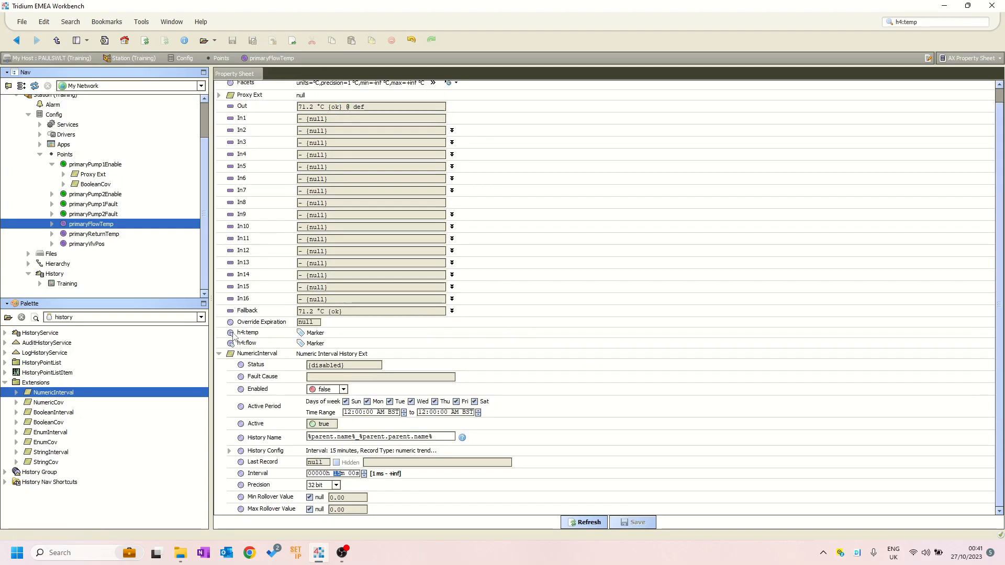
click(219, 354)
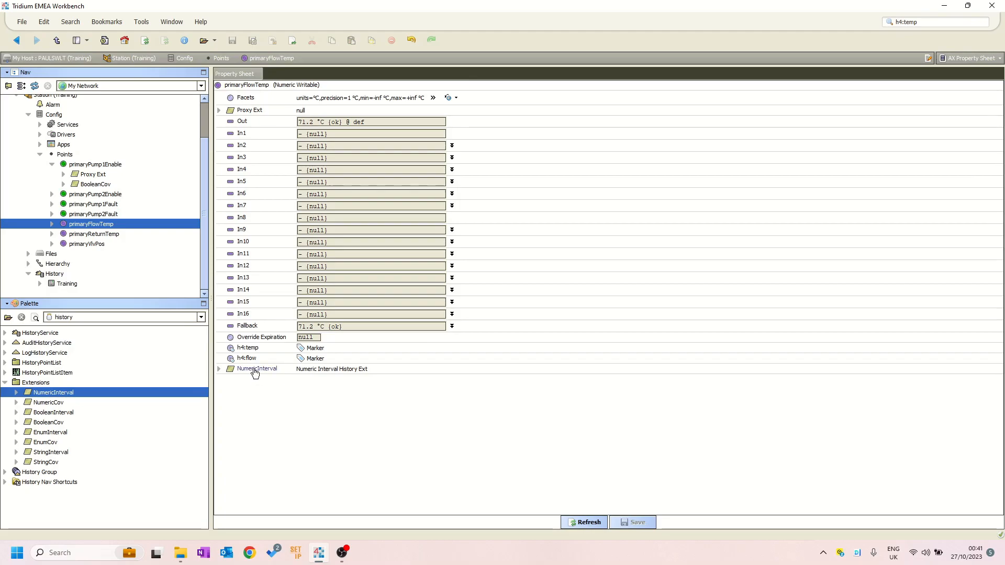
Copy primaryFlowTemp's NumericInterval extension and paste it into primaryReturnTemp, keeping the default name
right_click(255, 372)
click(275, 338)
right_click(81, 236)
click(116, 336)
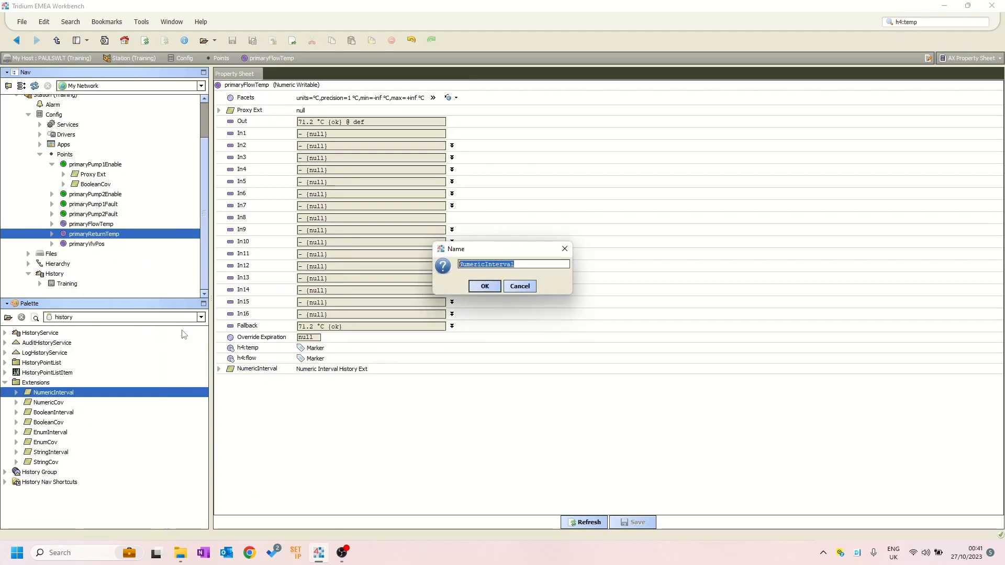
click(485, 287)
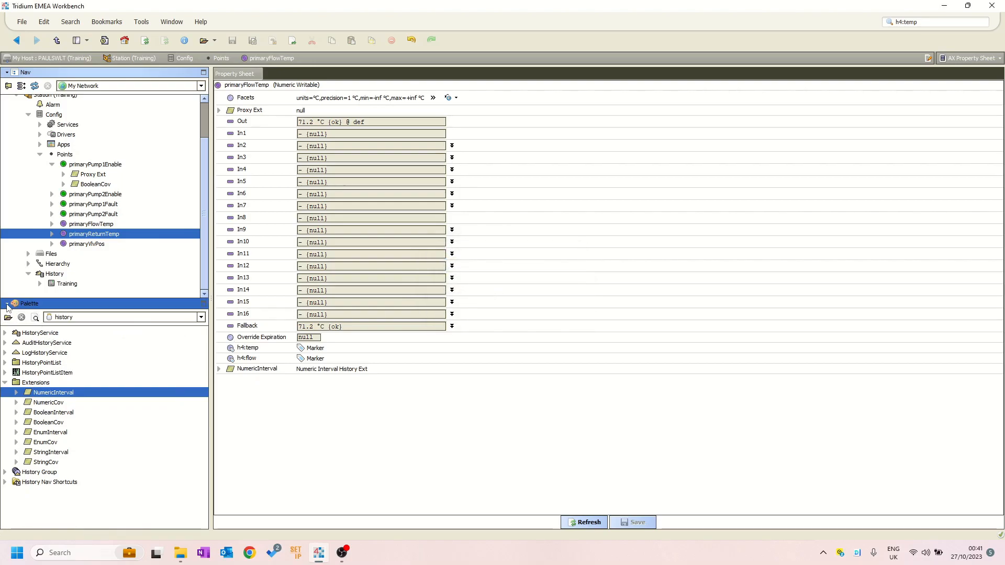
Close the palette, collapse primaryPump1Enable and open the HistoryService's History Ext Manager from the station's Services
click(7, 306)
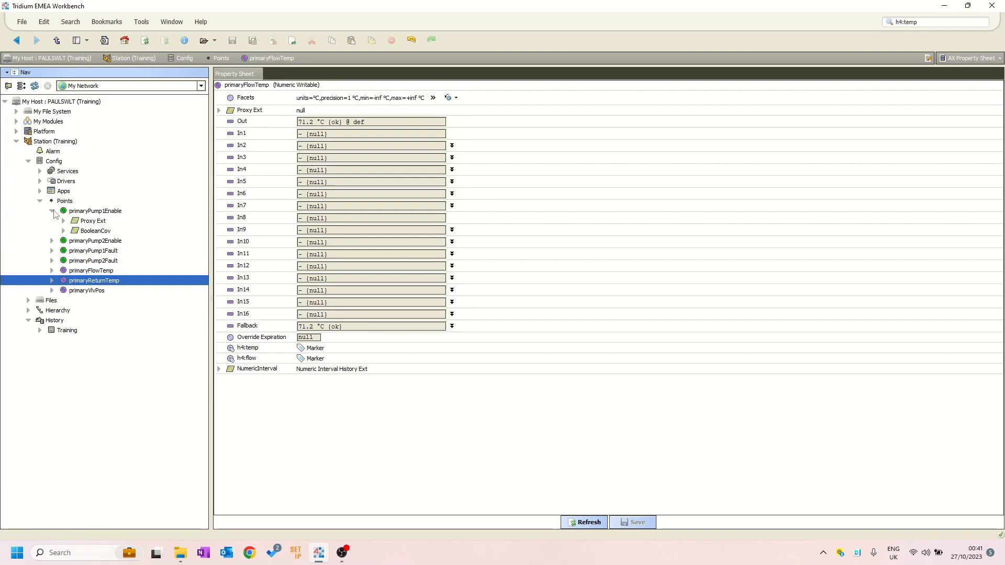
click(52, 211)
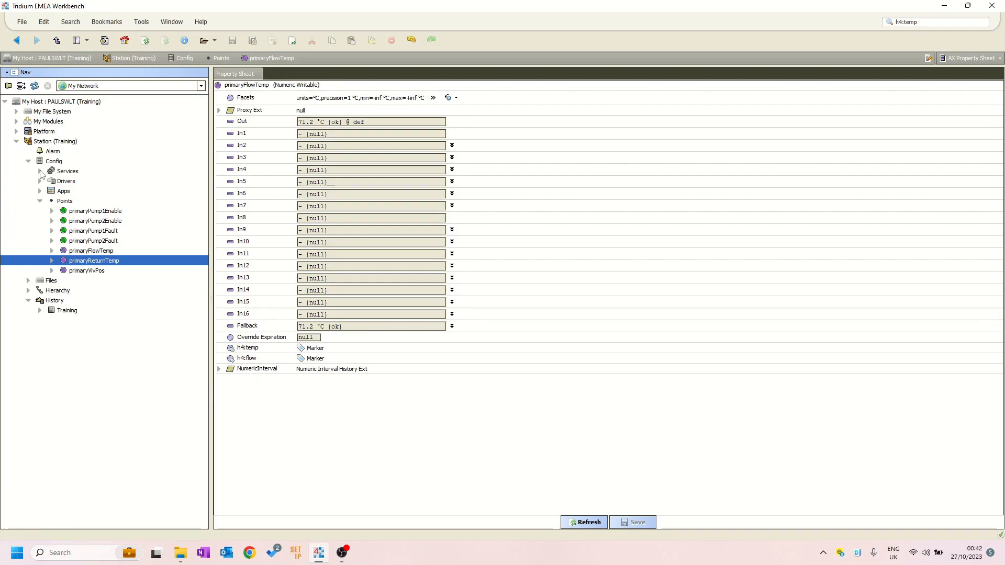
click(39, 171)
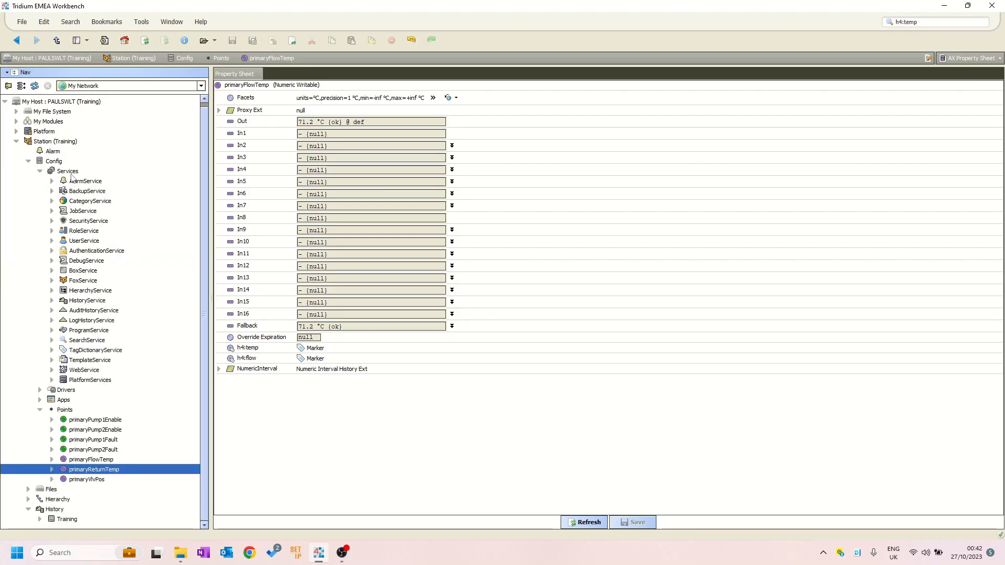
click(72, 175)
click(93, 301)
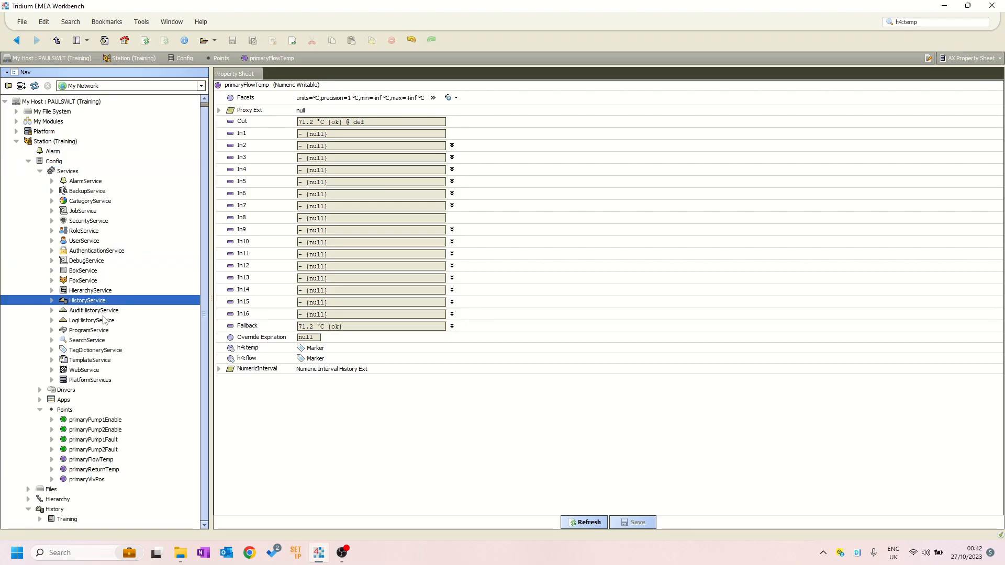
double_click(96, 306)
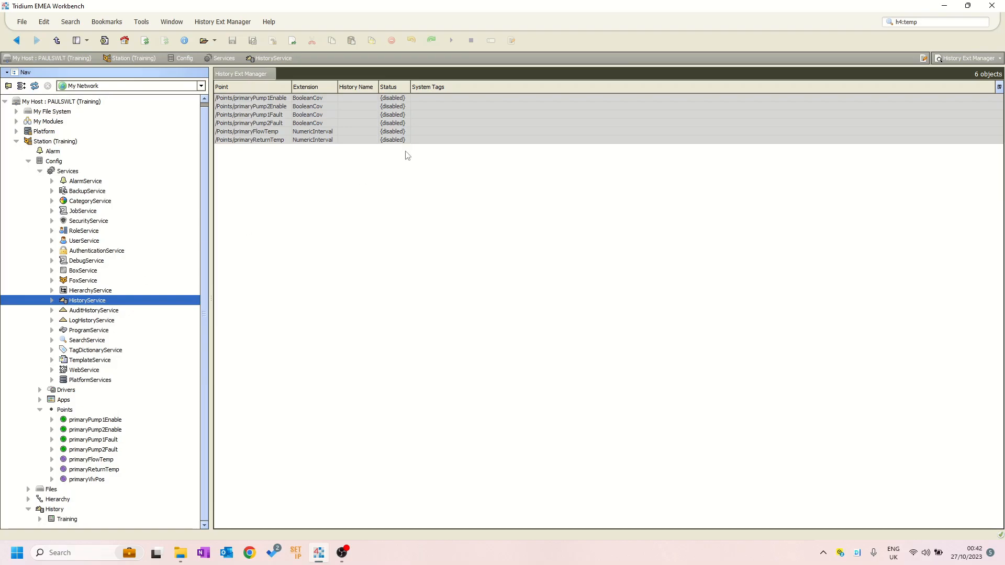
Select all the history extensions, from primaryPump1Enable through primaryReturnTemp, and enable their collection
click(295, 99)
click(288, 107)
click(288, 115)
click(287, 124)
click(288, 131)
click(289, 140)
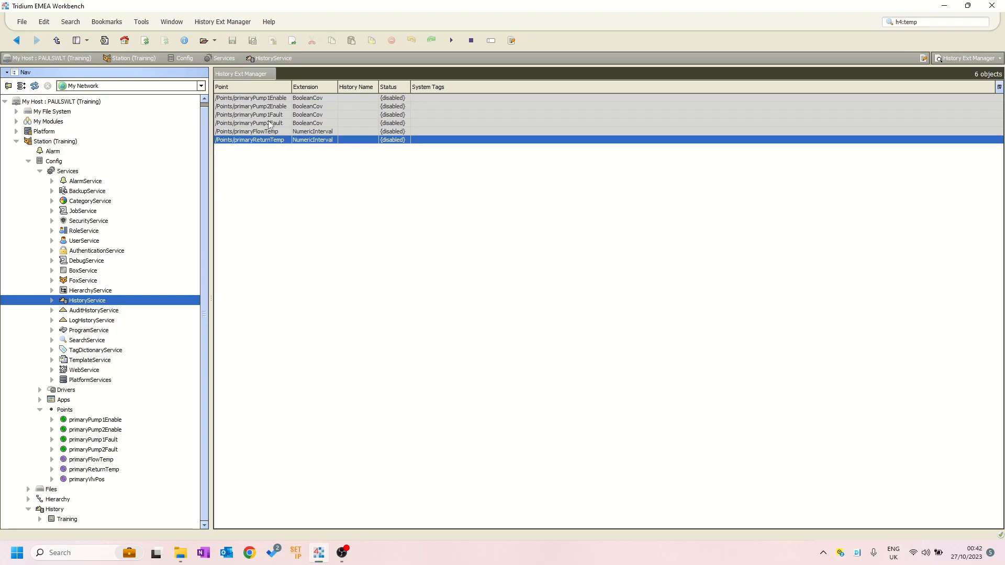
shift+click(275, 100)
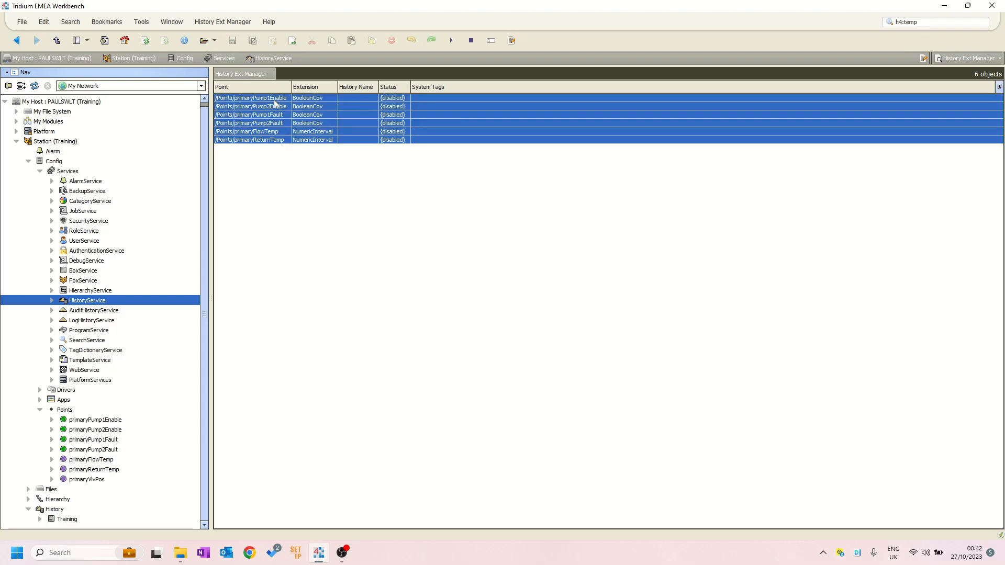
right_click(274, 100)
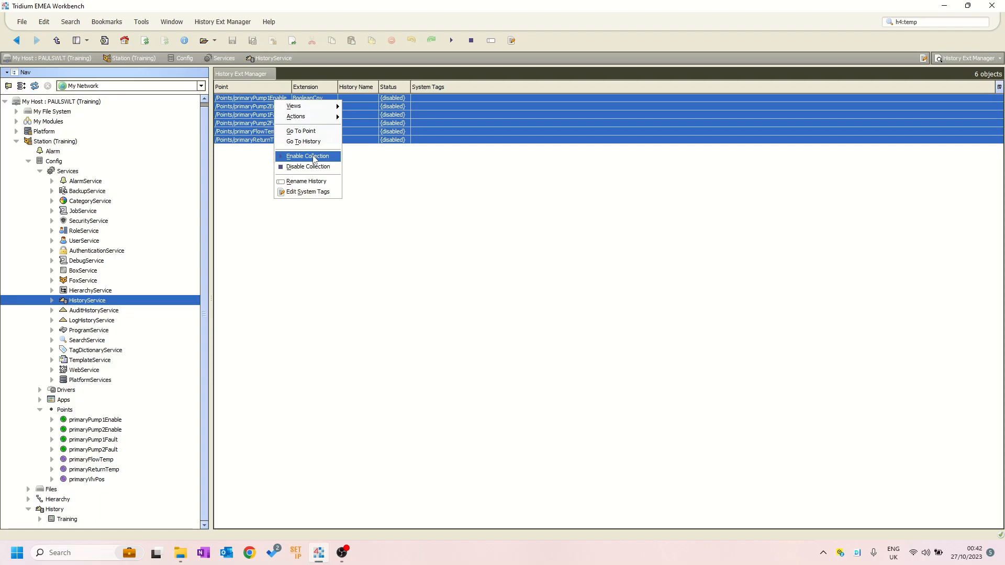
click(329, 157)
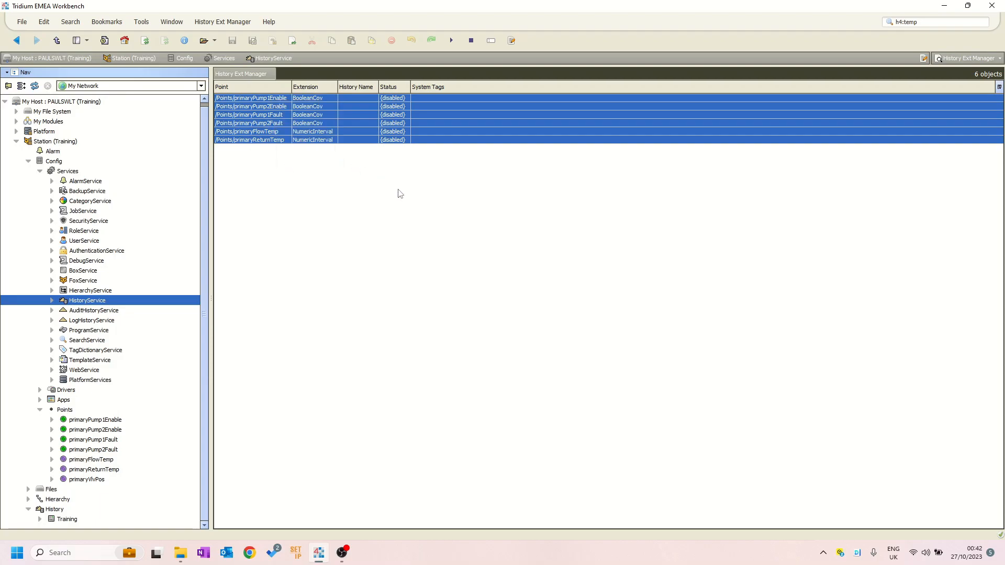
click(453, 40)
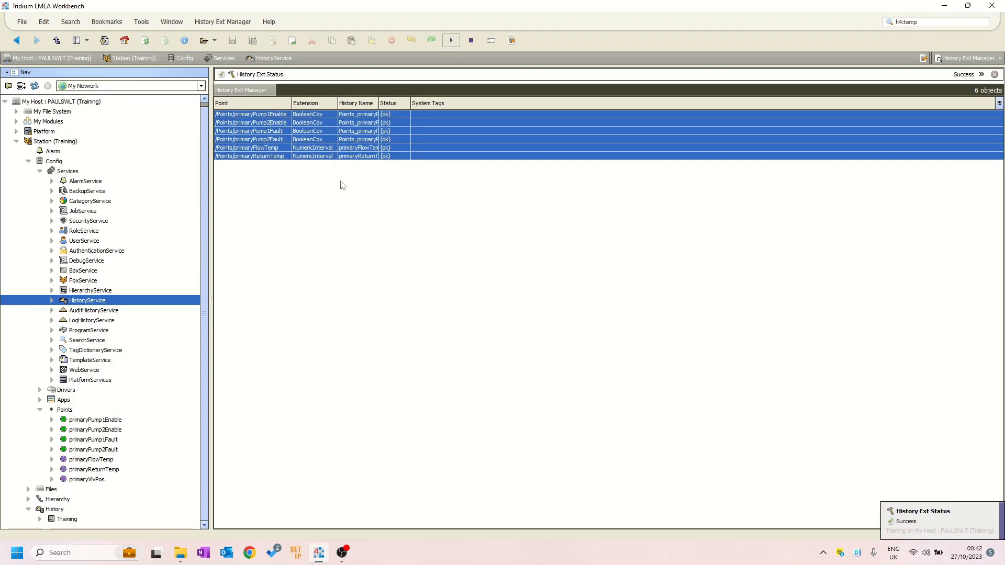
Widen the History Name column and compare the history names of primaryFlowTemp and primaryReturnTemp
double_click(379, 103)
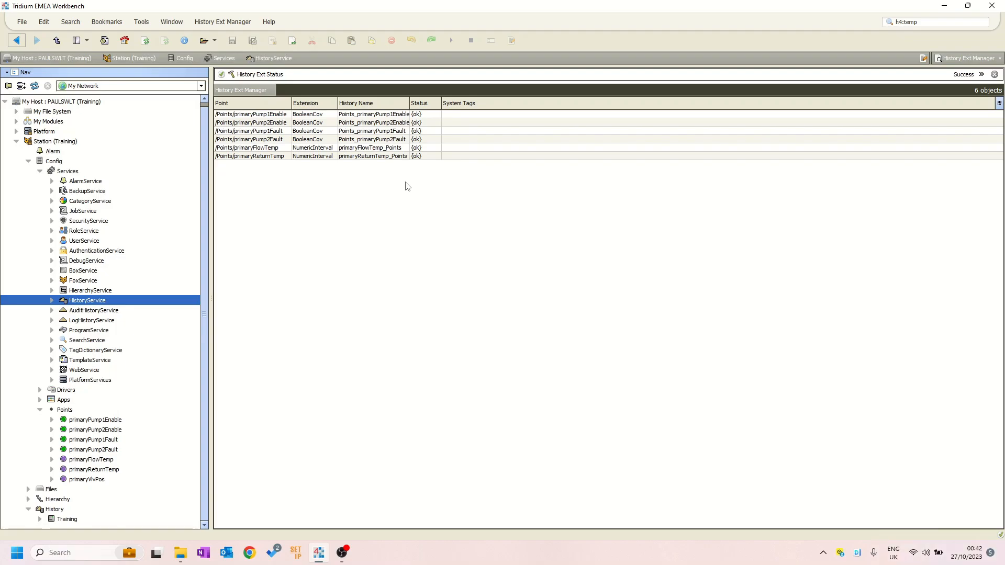
click(400, 149)
click(399, 156)
click(398, 149)
click(396, 156)
click(398, 149)
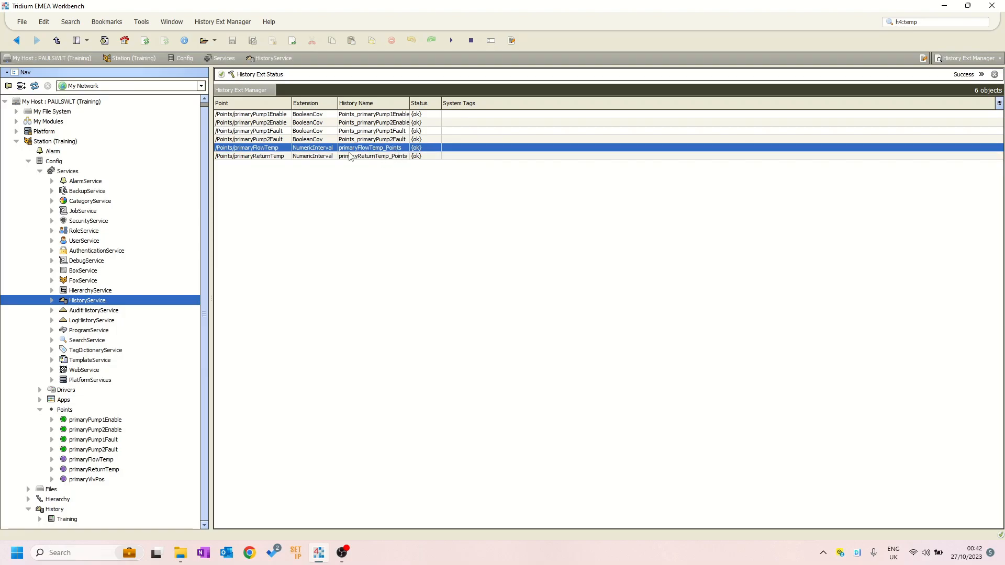
click(402, 155)
click(401, 149)
Change the History Name of primaryFlowTemp's NumericInterval extension to %parent.parent.name%_%parent.name% and save it
click(52, 459)
double_click(88, 480)
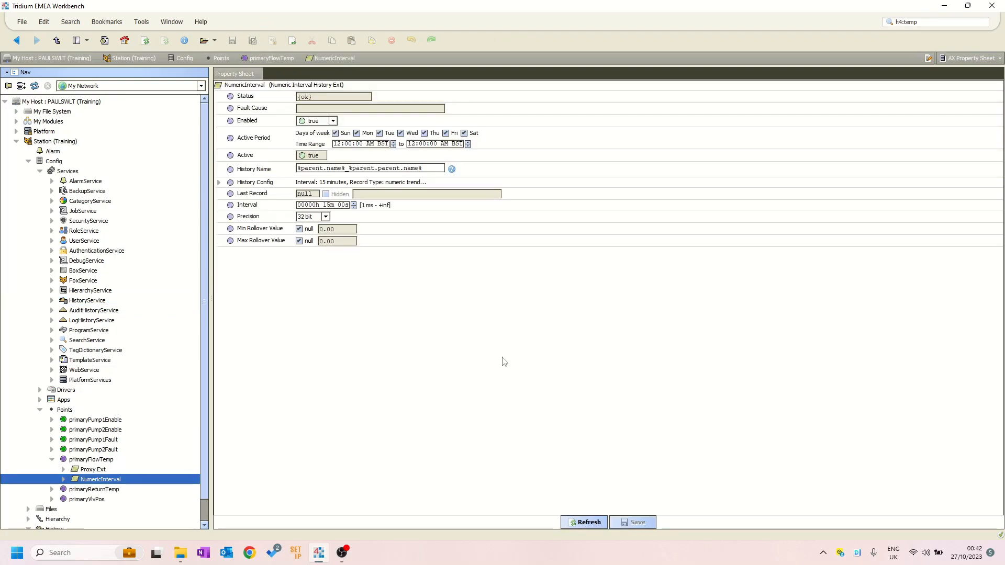
double_click(350, 168)
drag(346, 168, 294, 168)
key(ctrl+c)
click(436, 170)
text(_)
key(ctrl+v)
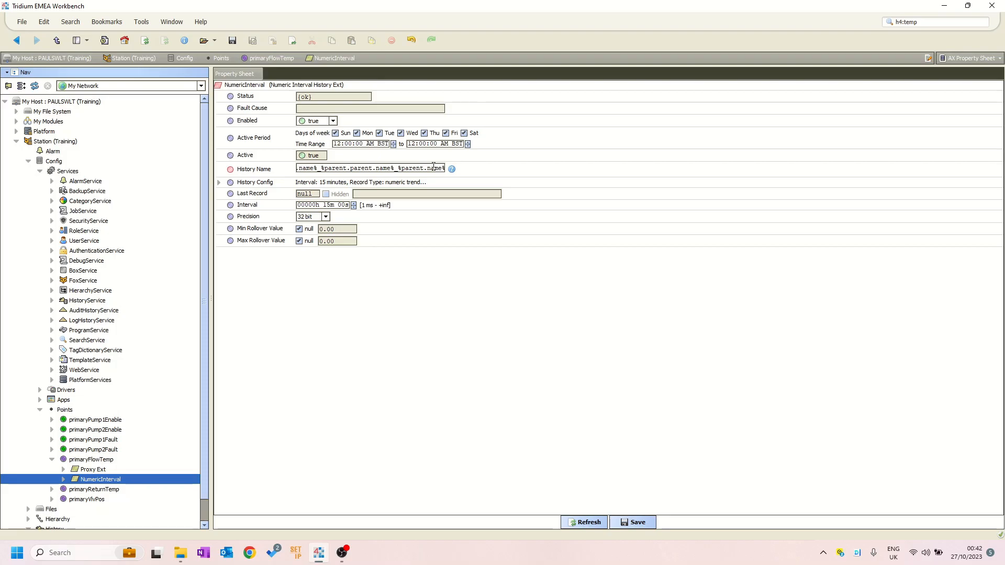
drag(321, 168, 217, 173)
key(BackSpace)
click(633, 522)
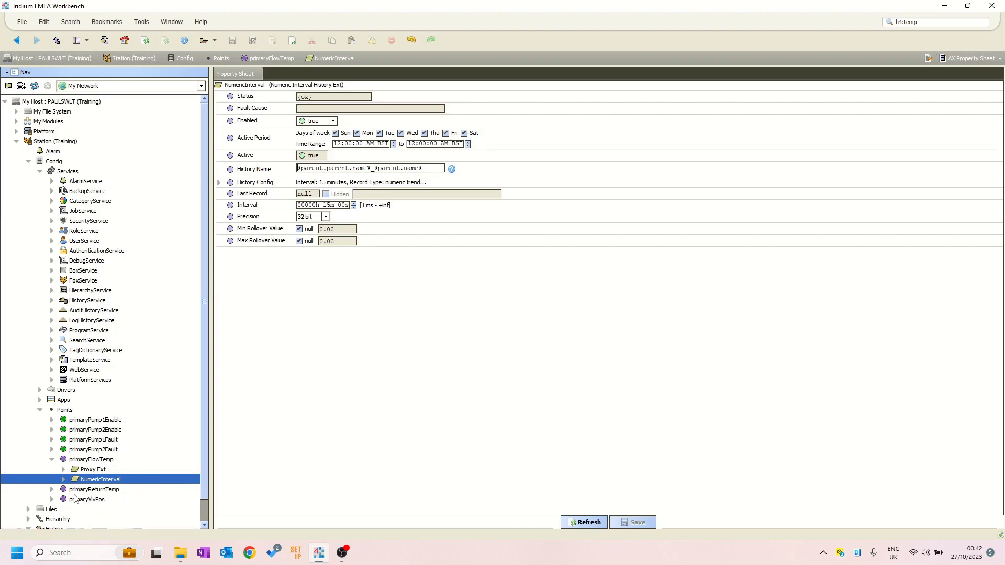
Change the History Name of primaryReturnTemp's NumericInterval extension to %parent.parent.name%_%parent.name% and save it
click(53, 490)
double_click(99, 510)
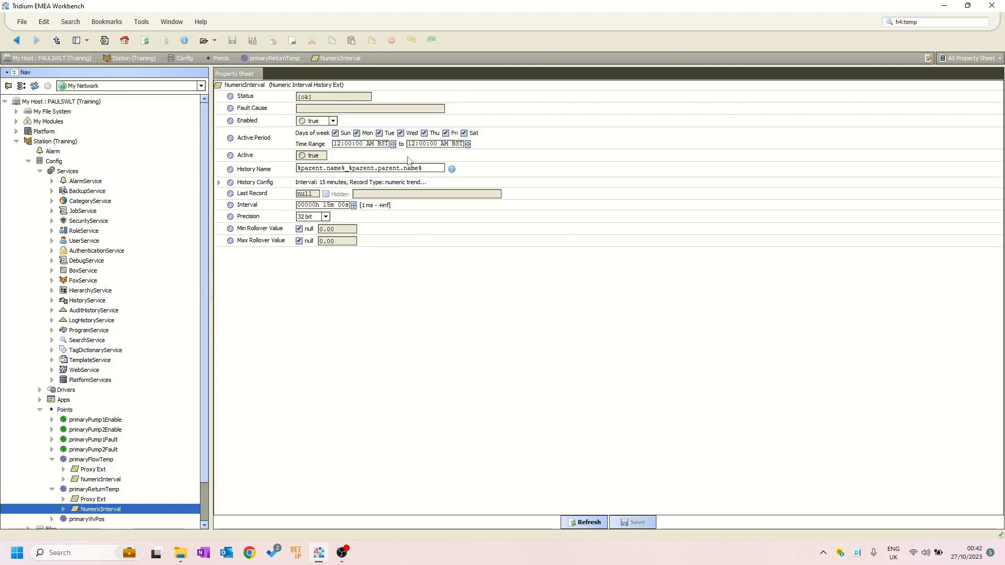
drag(347, 170, 260, 171)
key(ctrl+c)
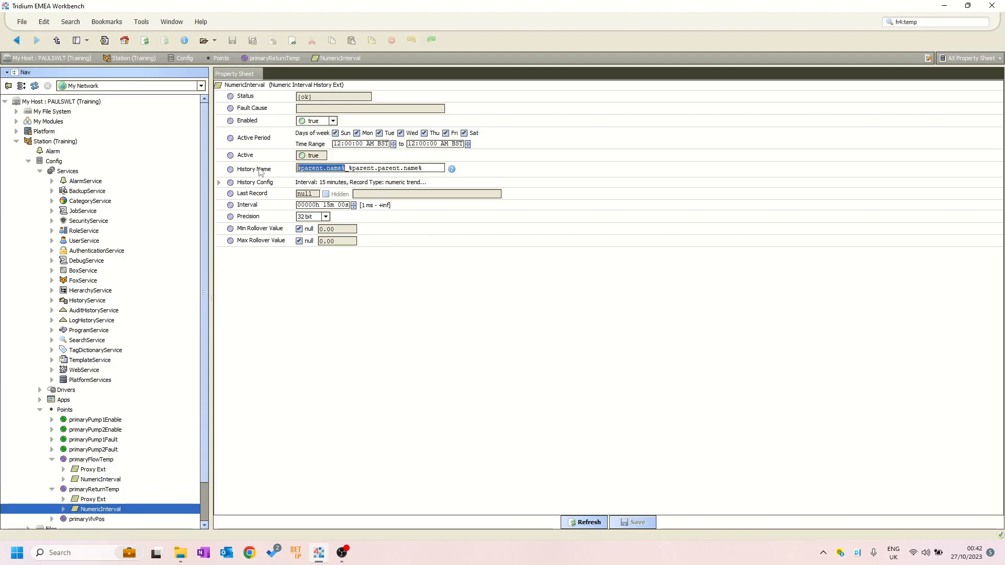
key(BackSpace)
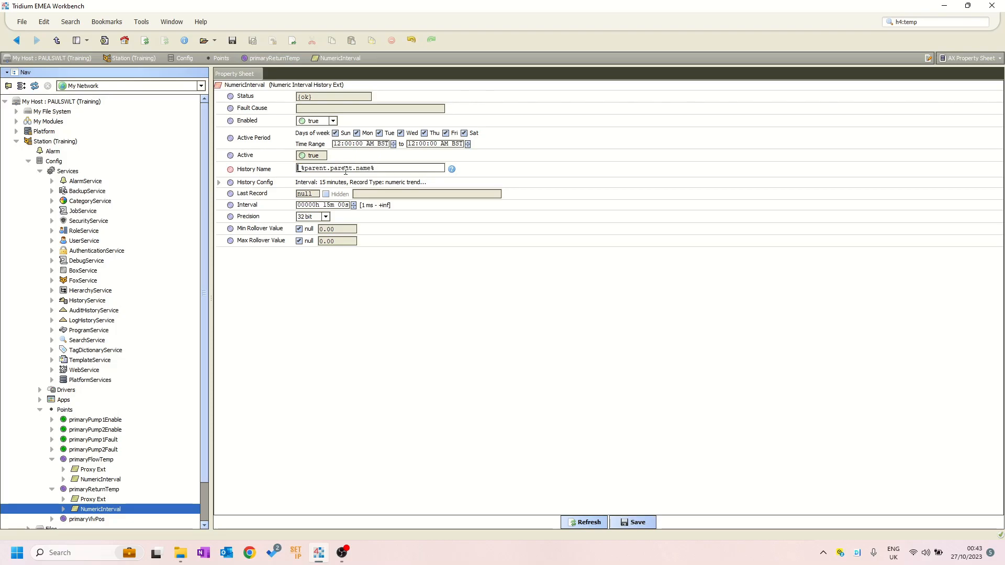
key(BackSpace)
key(ctrl+v)
click(634, 522)
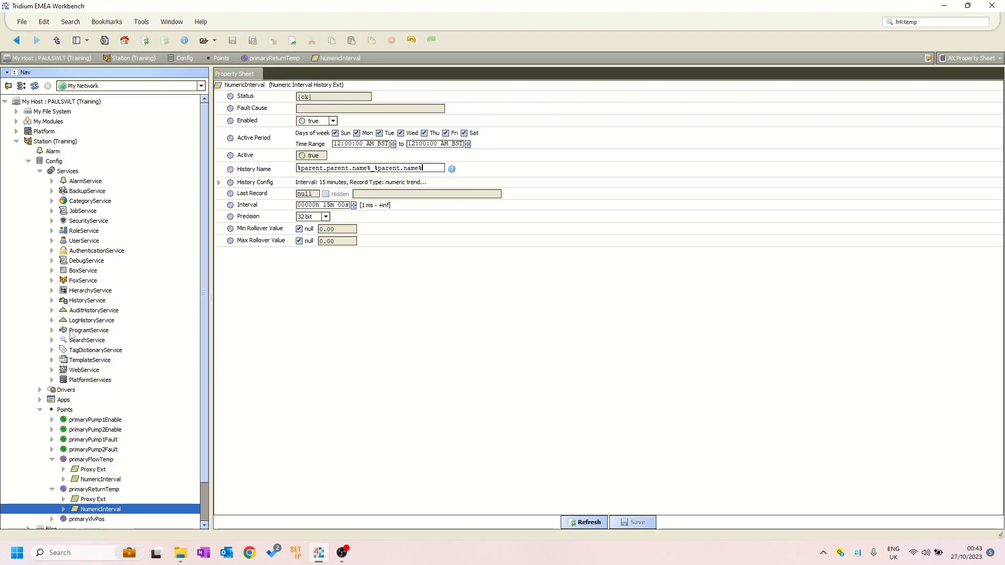
Reopen the History Ext Manager and check the history names against the Points folder and its points
double_click(88, 301)
click(361, 139)
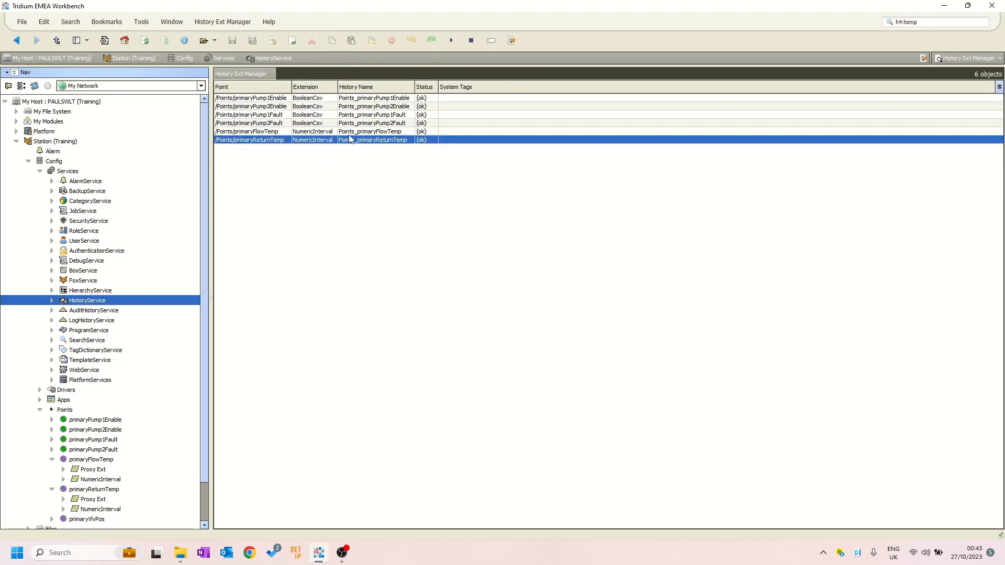
click(41, 411)
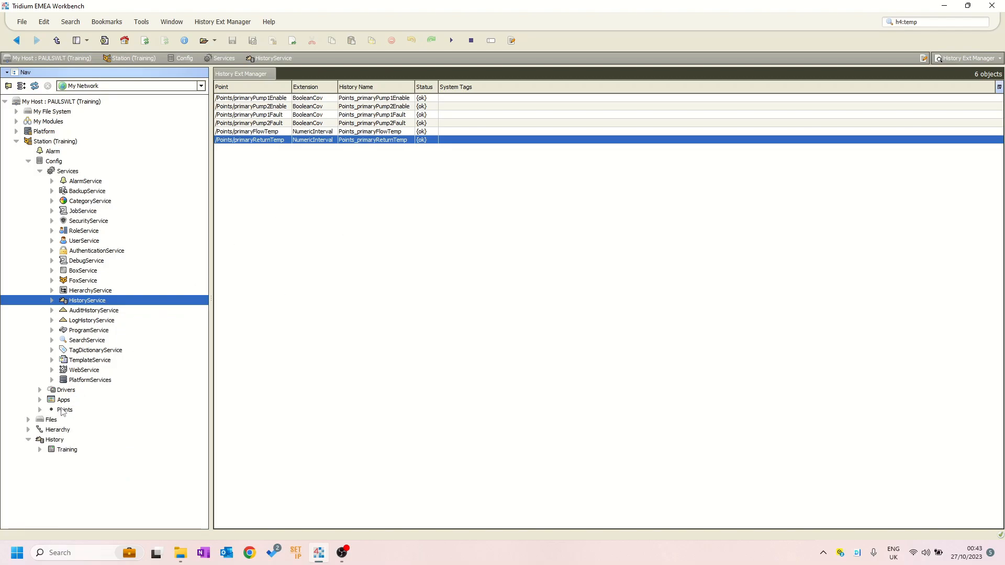
click(62, 412)
click(39, 411)
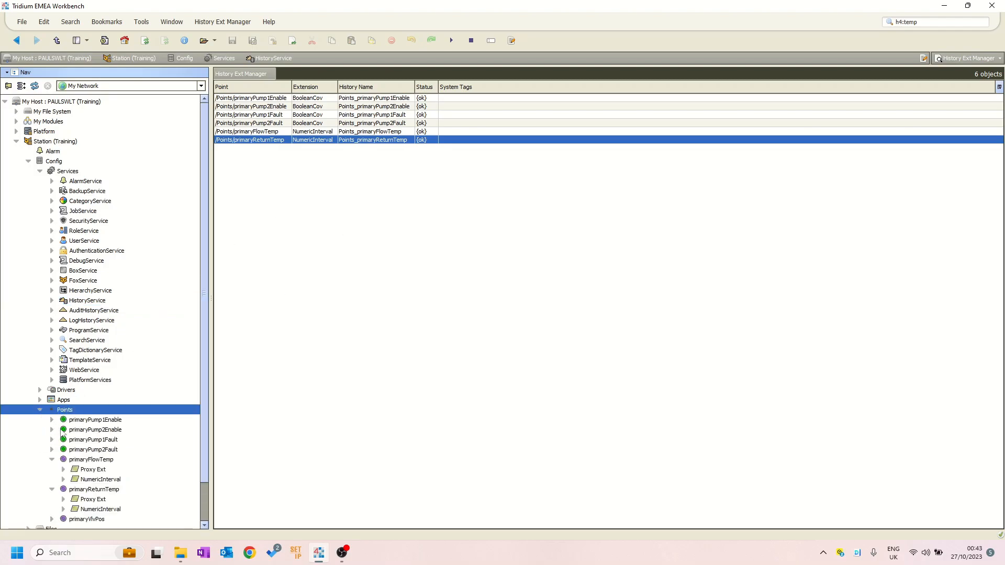
click(88, 460)
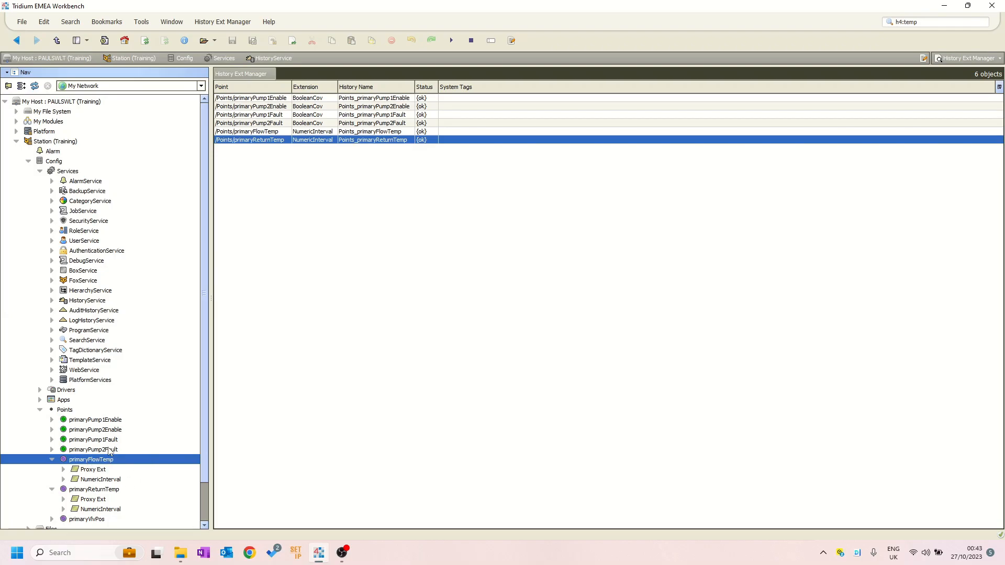
click(41, 411)
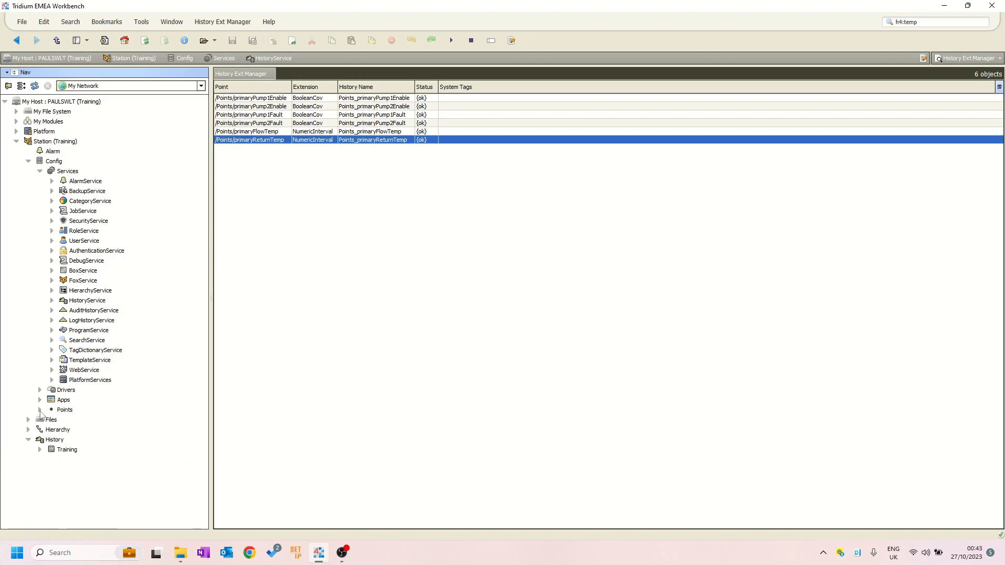
Expand the Training station's histories and examine the entries listed for the pump and temperature points
click(29, 440)
click(29, 440)
click(48, 441)
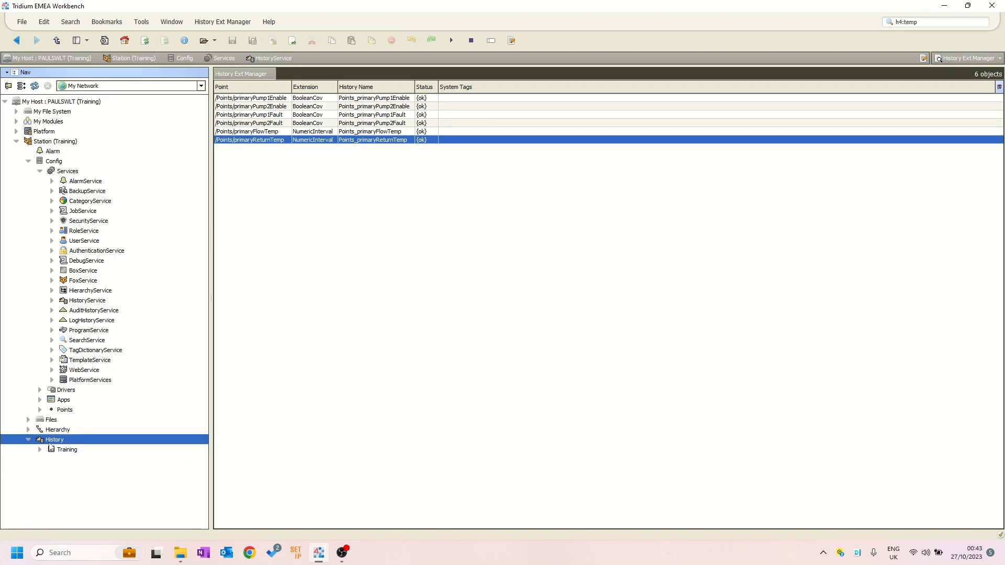
click(40, 452)
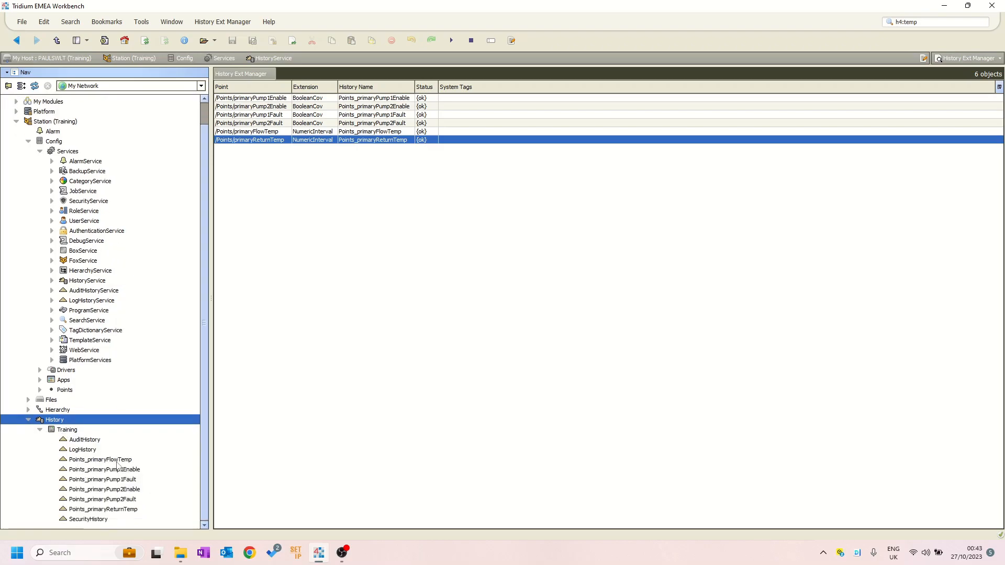
click(116, 461)
click(125, 472)
click(131, 480)
click(131, 489)
click(132, 499)
click(130, 517)
click(130, 511)
click(128, 469)
click(128, 460)
click(130, 469)
click(131, 489)
click(130, 510)
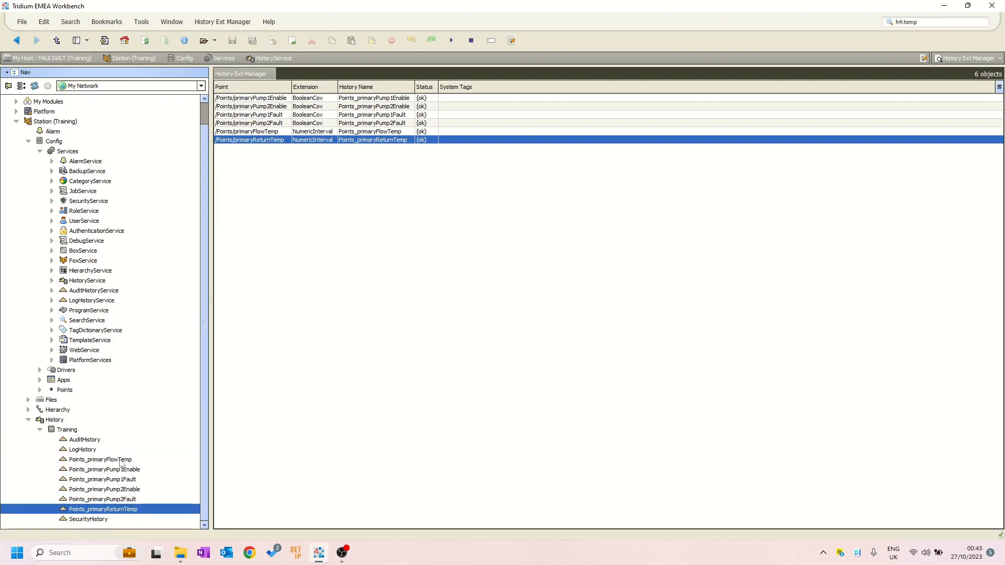
Open the Points wire sheet and set primaryPump2Enable to Enabled
double_click(68, 393)
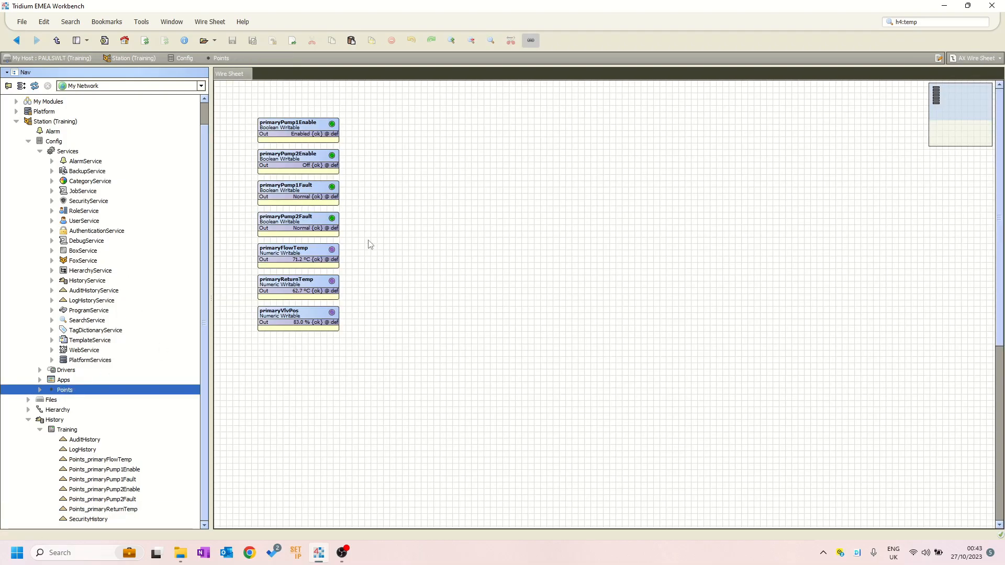
right_click(335, 168)
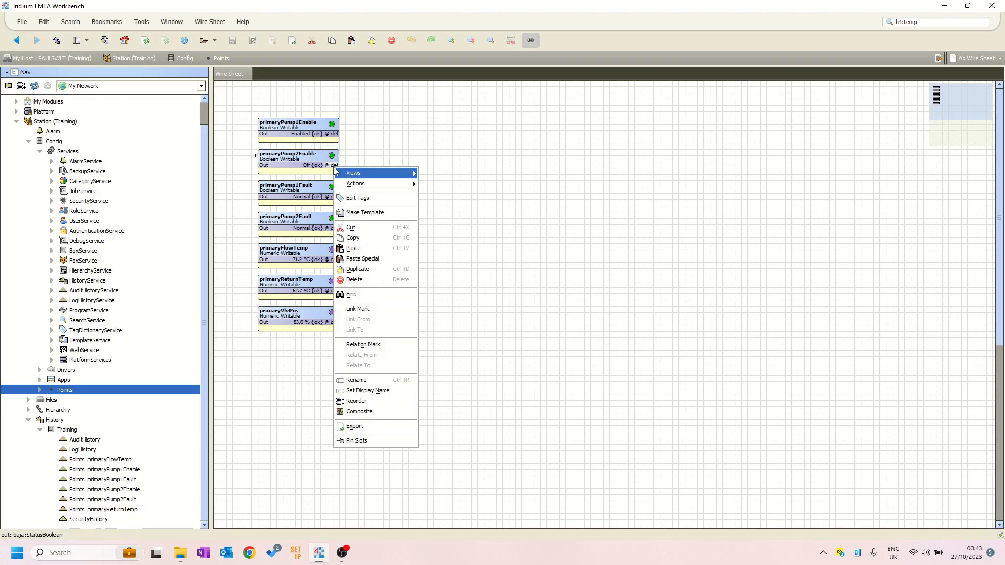
mouse_move(377, 183)
click(461, 250)
click(500, 270)
click(494, 288)
click(486, 284)
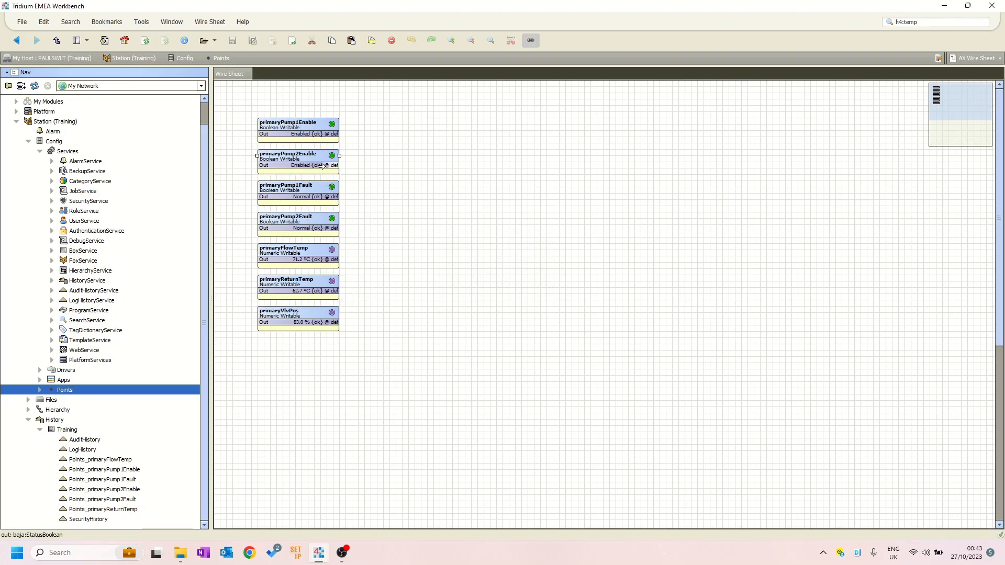
Set primaryPump2Enable to Off on the wire sheet
right_click(324, 166)
mouse_move(370, 183)
click(466, 245)
click(492, 268)
click(490, 278)
click(486, 286)
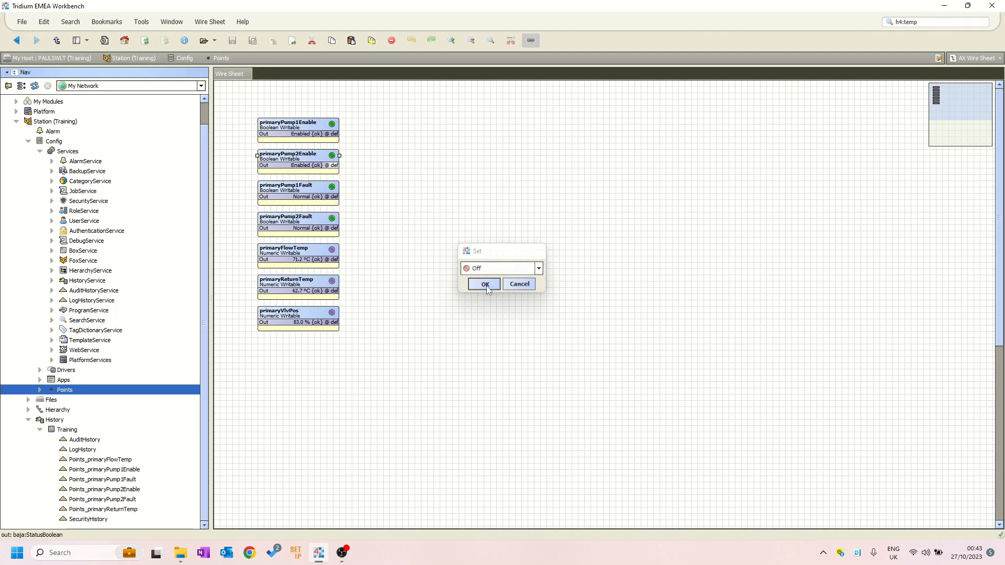
Set primaryPump2Enable back to Enabled on the wire sheet
right_click(337, 169)
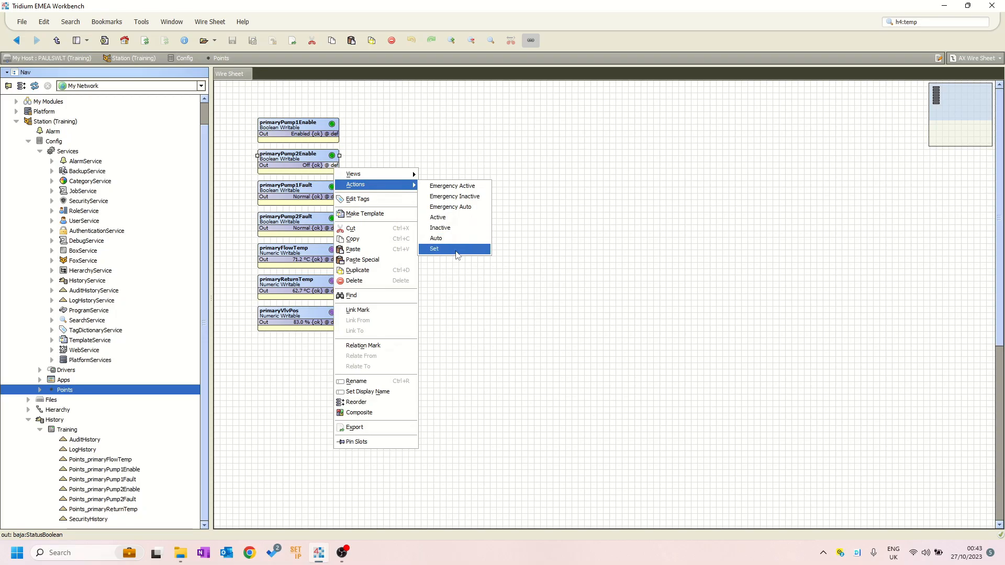
click(435, 248)
click(485, 270)
click(482, 291)
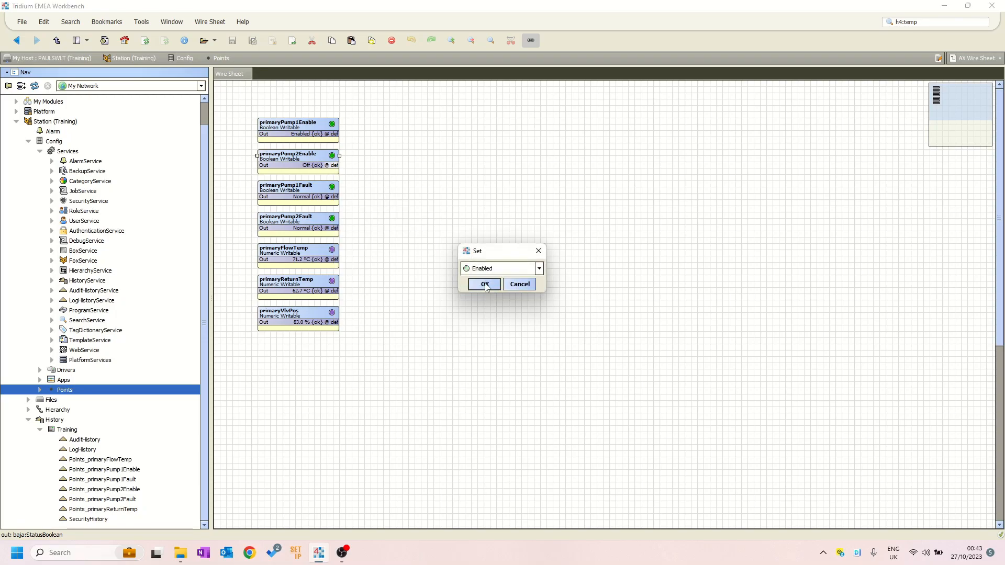
Apply the Enabled value to primaryPump2Enable and view the history charts of Points_primaryPump2Enable and Points_primaryFlowTemp
click(482, 285)
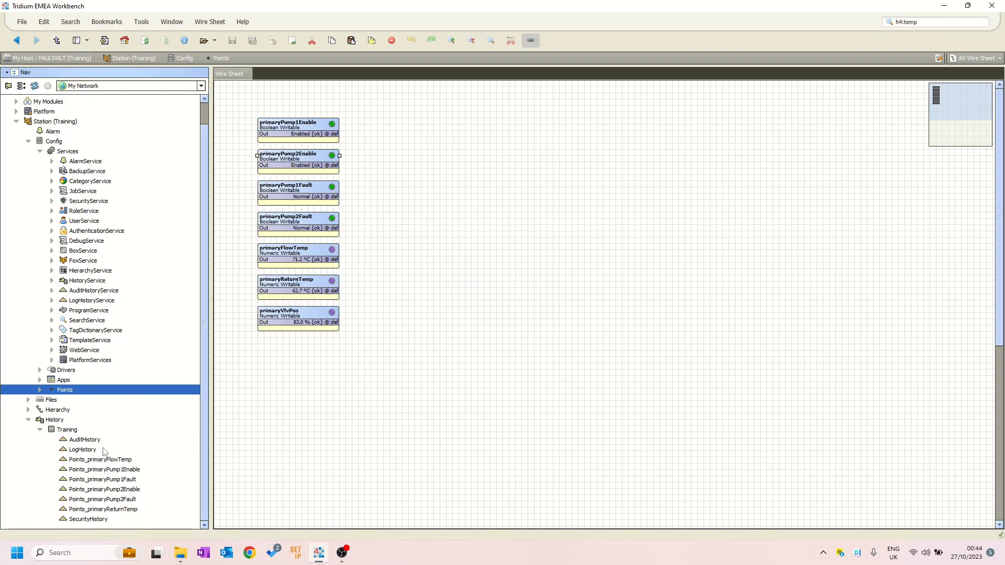
double_click(125, 490)
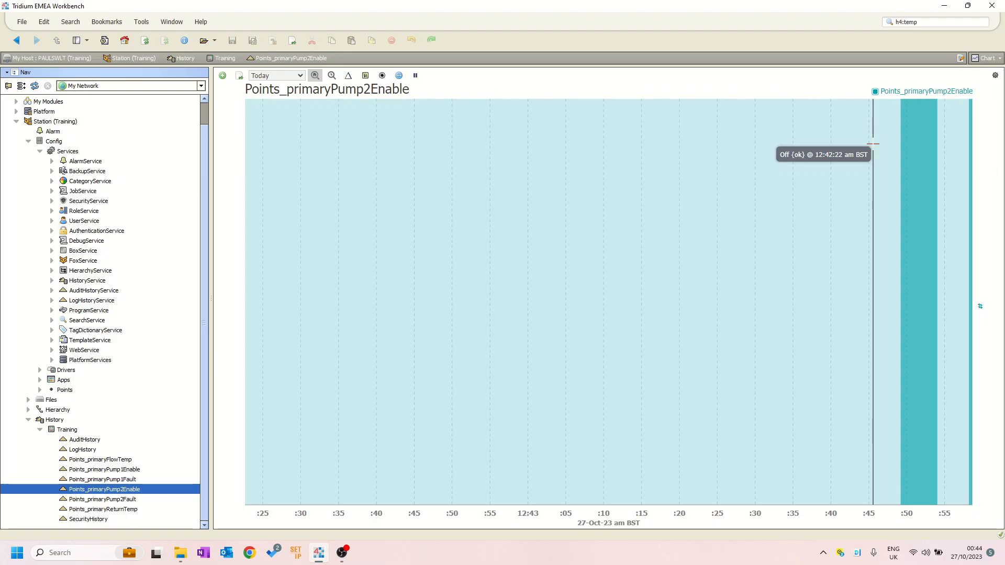
click(124, 460)
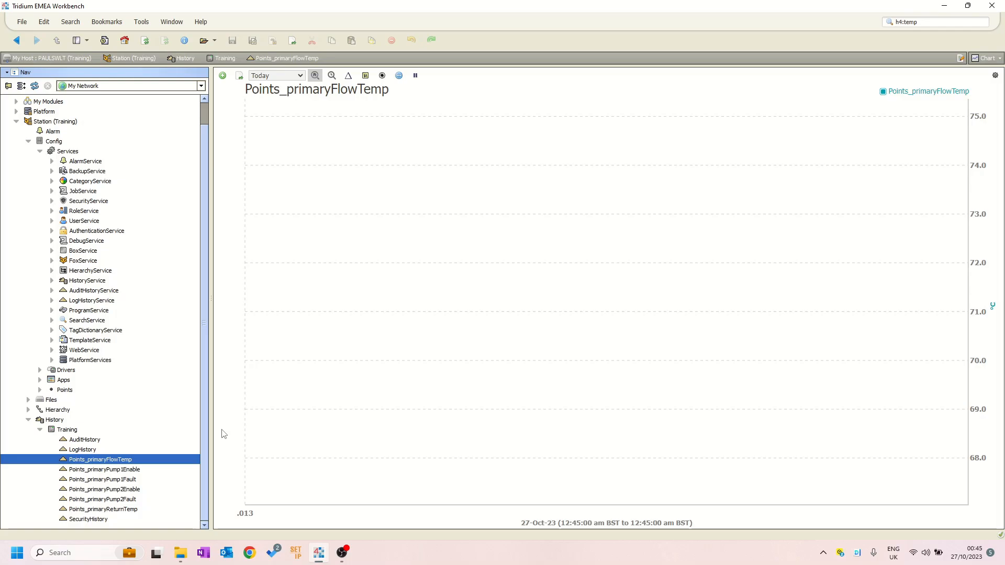
Open the Training station's AuditHistory and examine its records of operations, targets, old values and new values
click(93, 442)
click(93, 452)
double_click(83, 440)
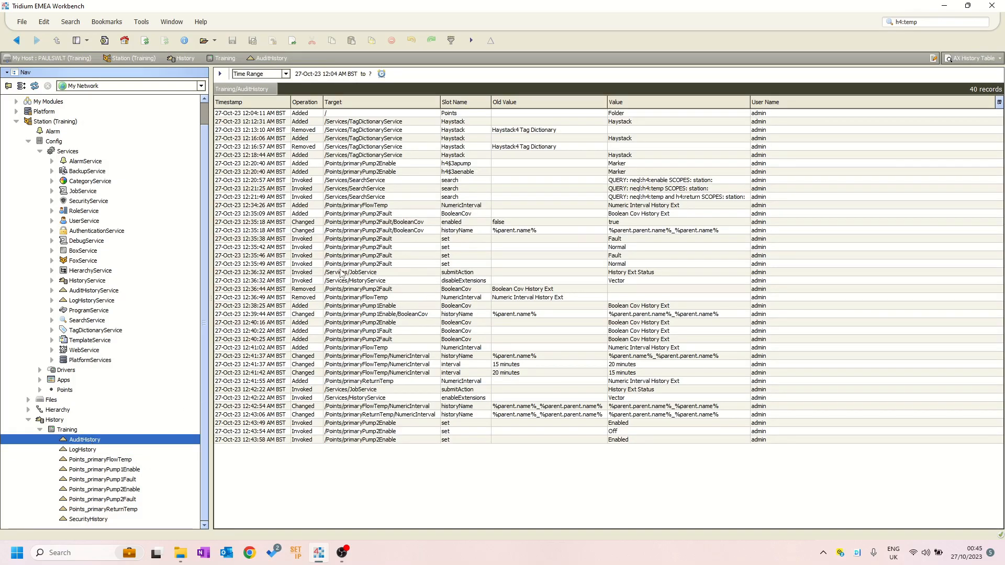
click(326, 122)
click(337, 146)
click(341, 188)
click(350, 239)
click(361, 289)
click(372, 331)
click(382, 373)
click(371, 256)
click(362, 181)
click(369, 138)
click(371, 122)
click(374, 114)
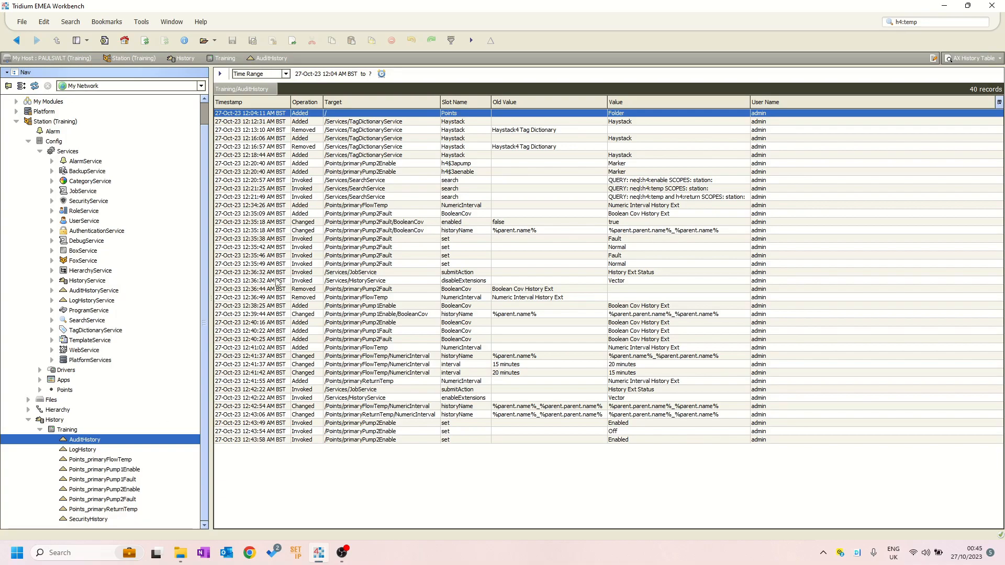
View the messages recorded in LogHistory and return to the AuditHistory table
click(89, 451)
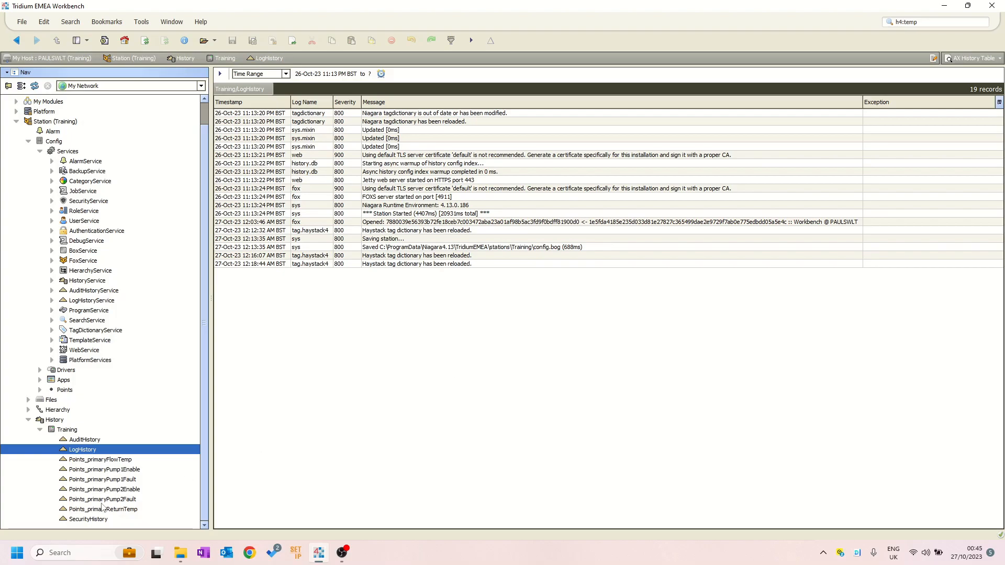
click(86, 440)
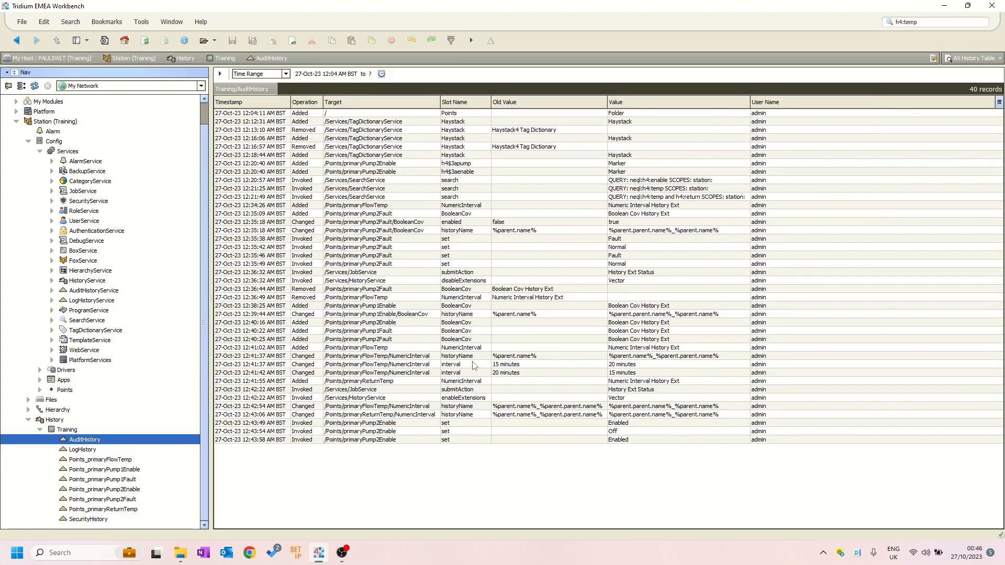